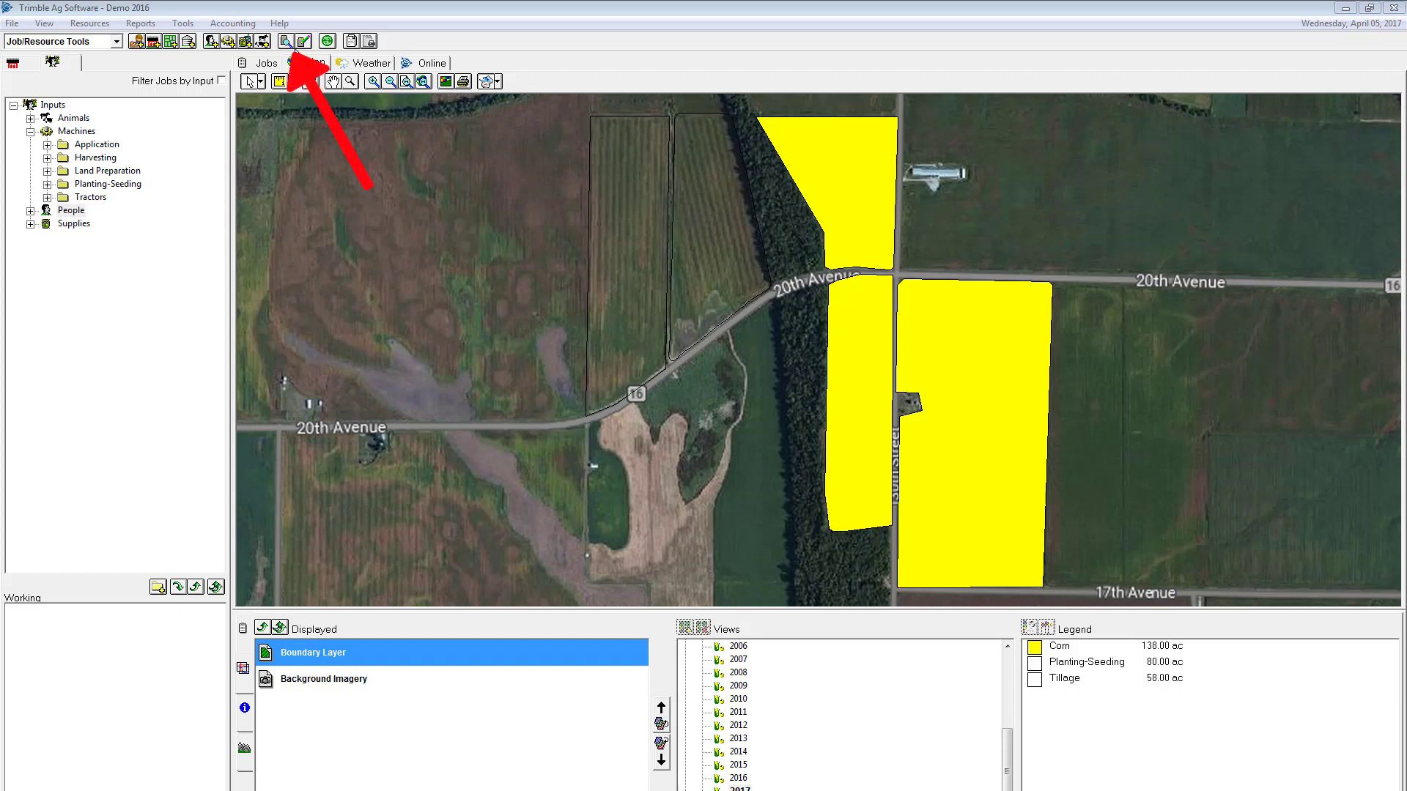
# Open the Read Job Data dialog listing the GreenStar 2 job files
pyautogui.click(286, 42)
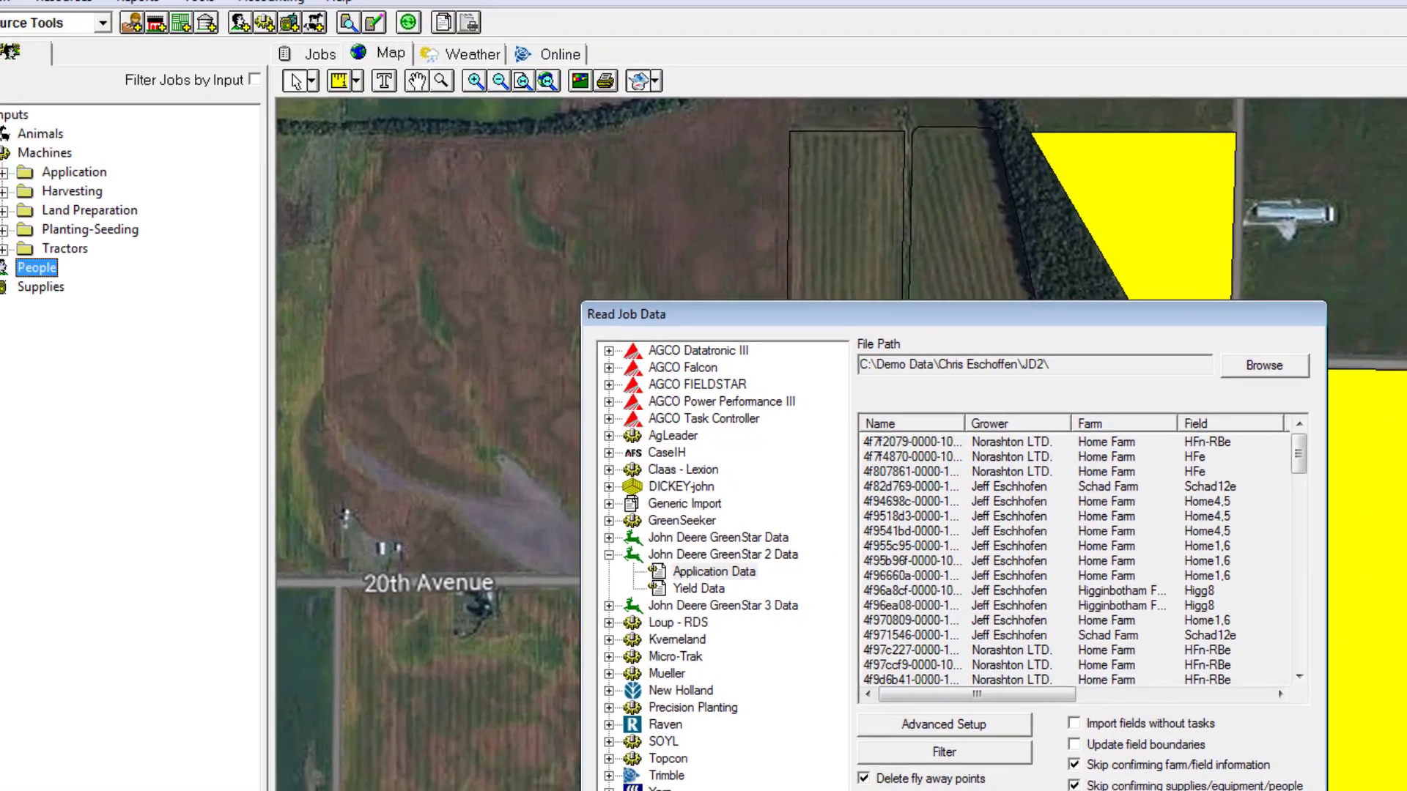
# Close Read Job Data, review the DC Farms Jobs list, then return to the Map view
pyautogui.click(1001, 680)
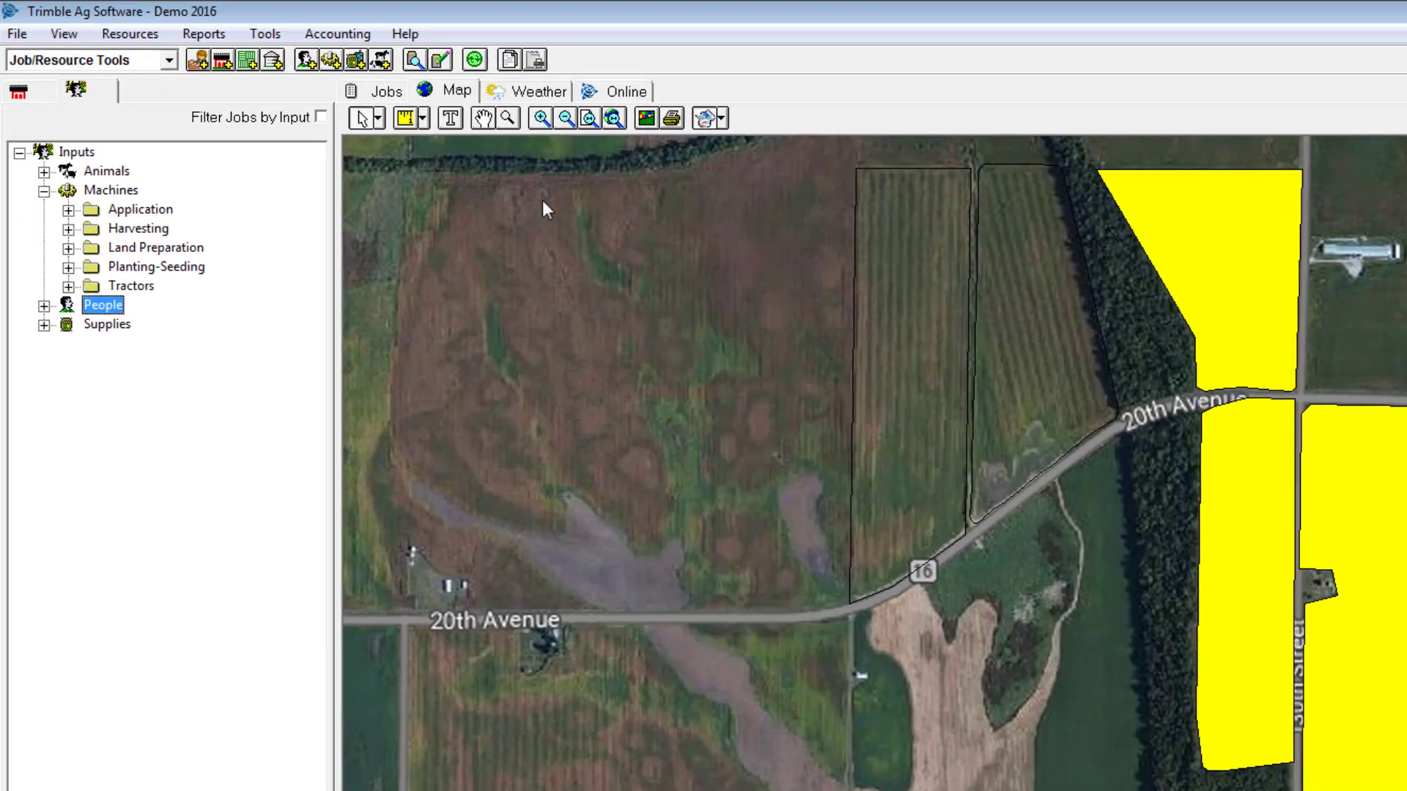
pyautogui.click(381, 94)
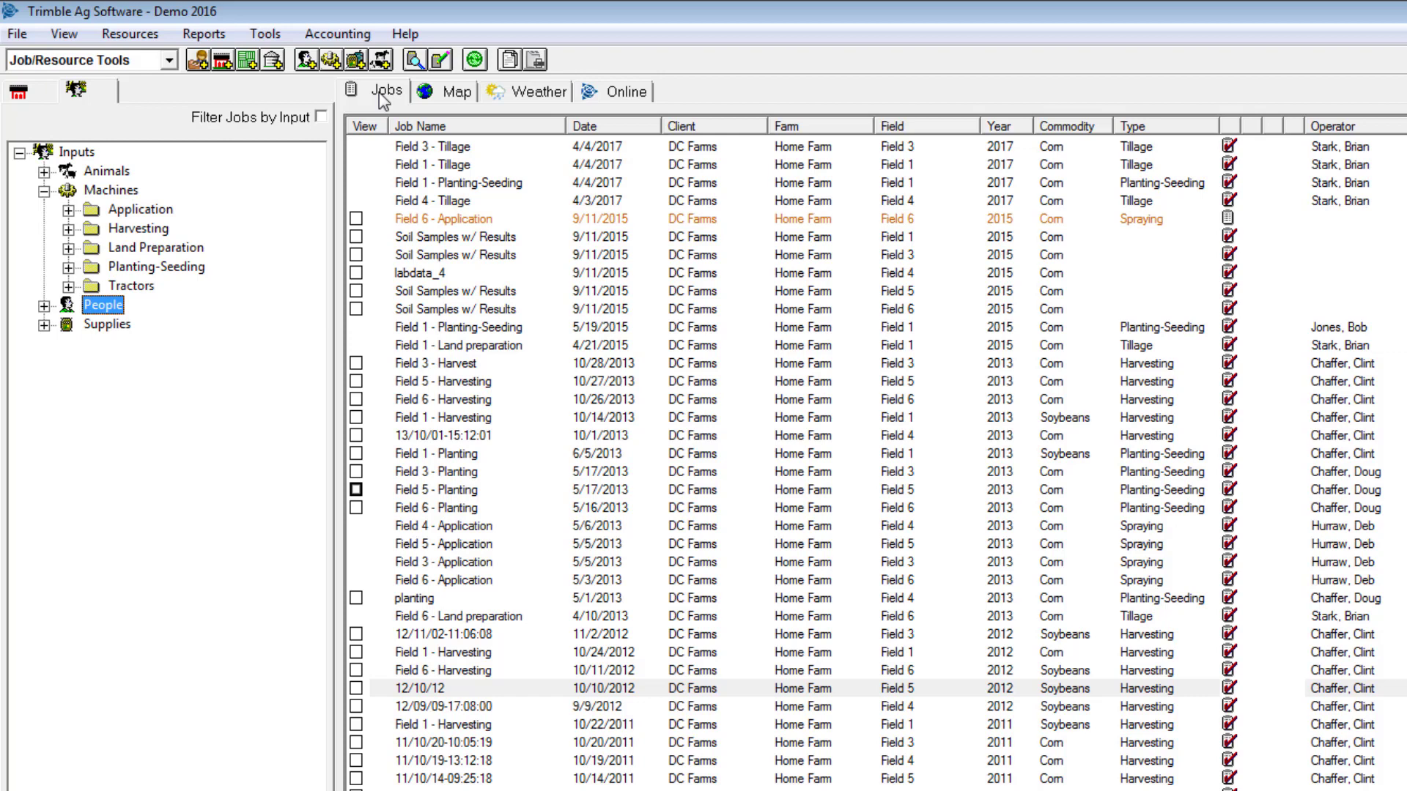
pyautogui.click(440, 96)
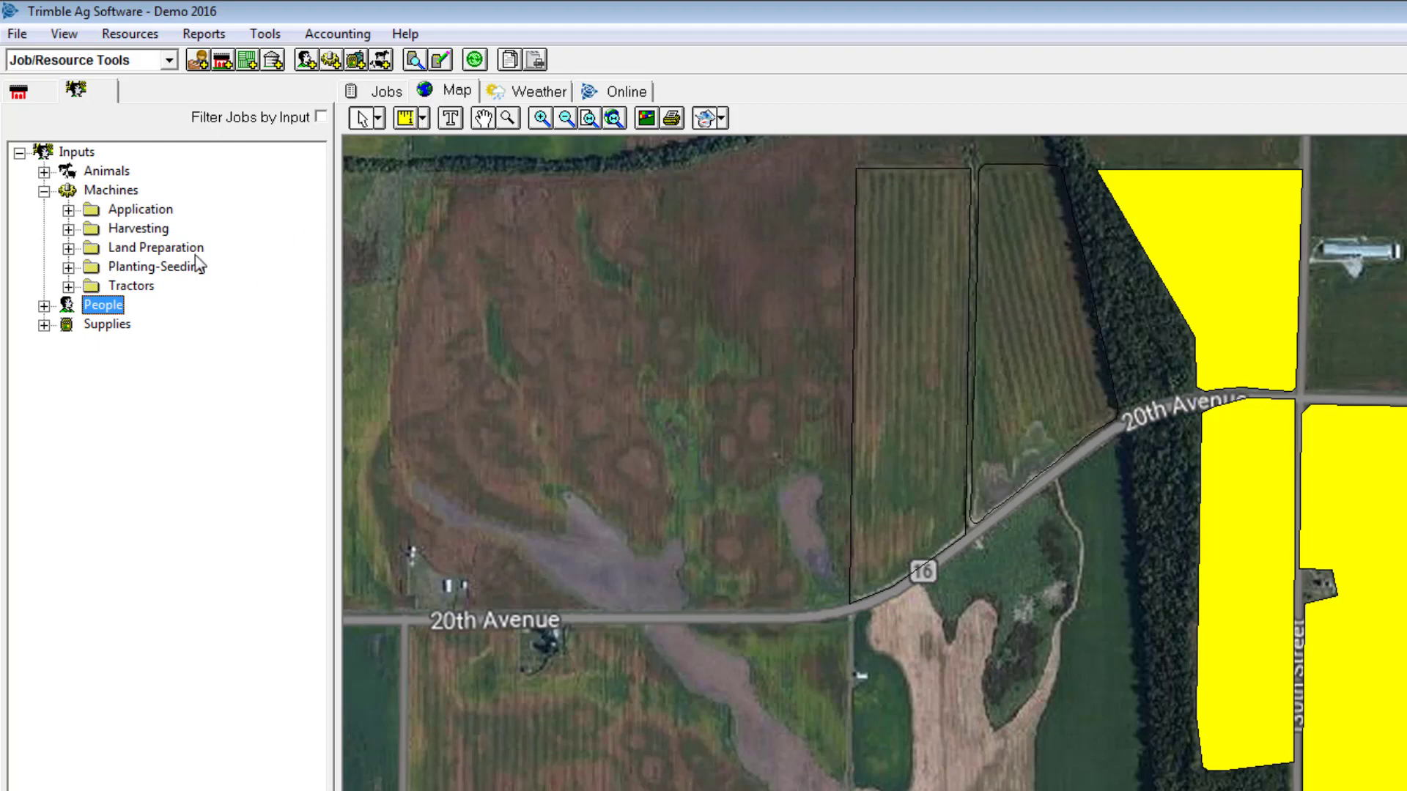
# Add the JD 9600 Combine, 1130 Corn Head and operator to the working group; select Field 1 and the neighbouring field
pyautogui.click(68, 229)
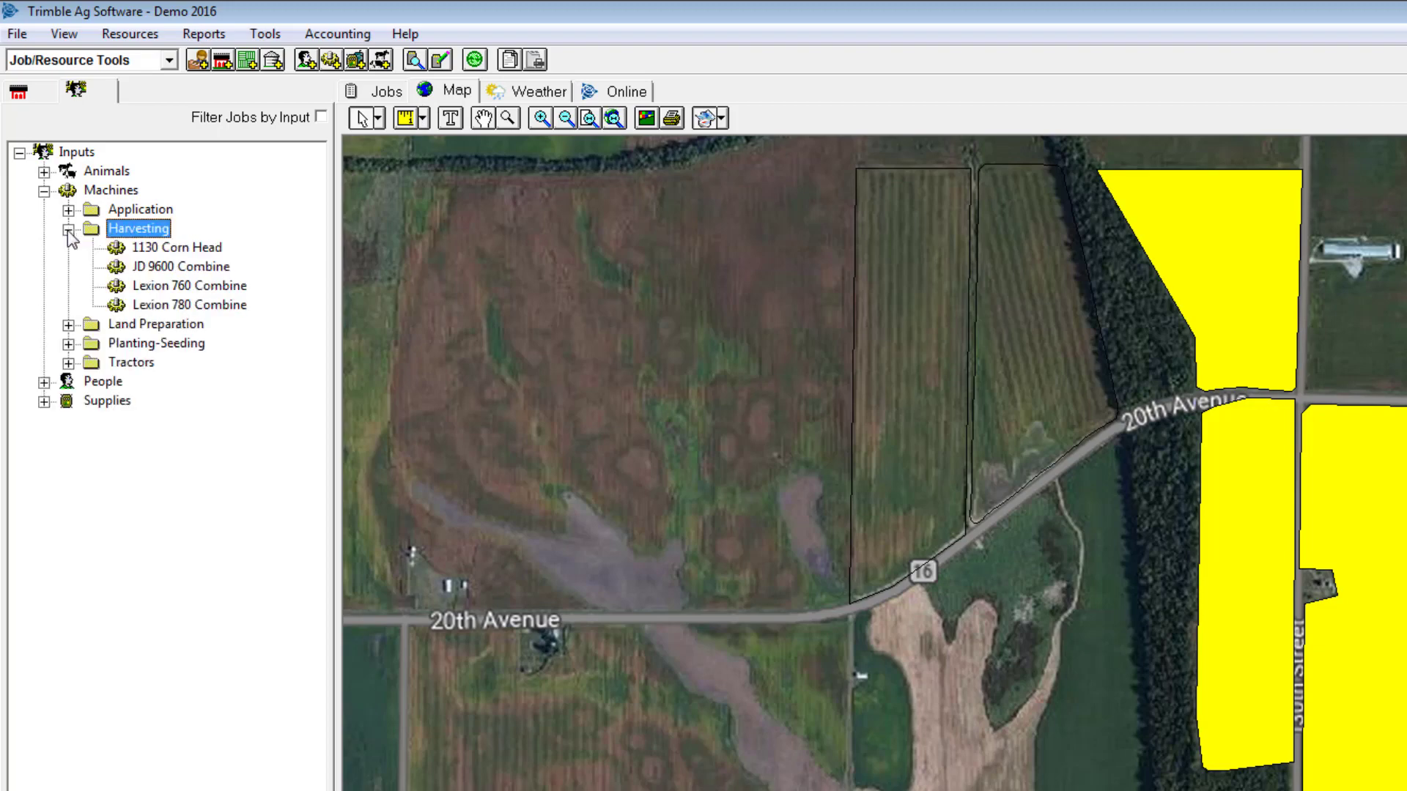
pyautogui.click(176, 267)
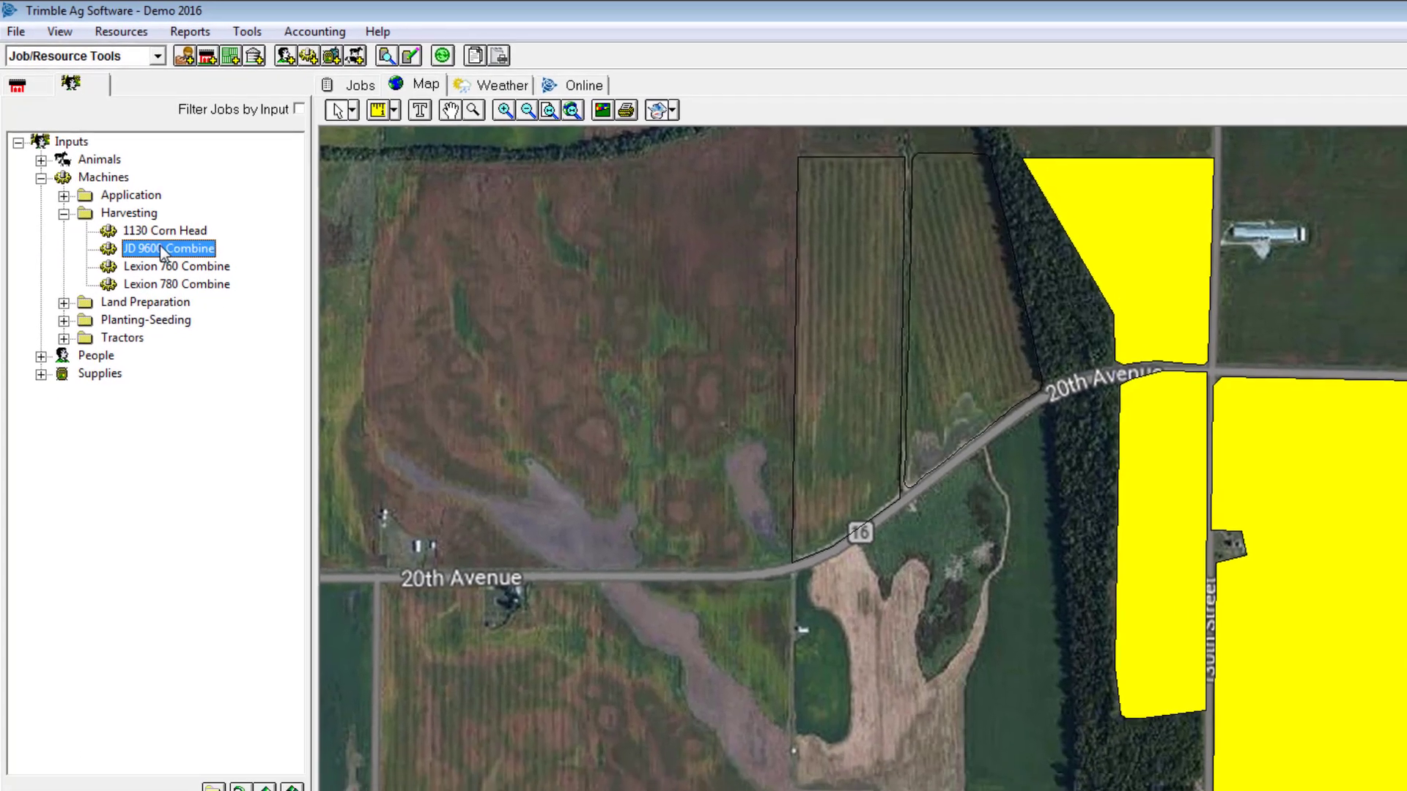
pyautogui.click(174, 247)
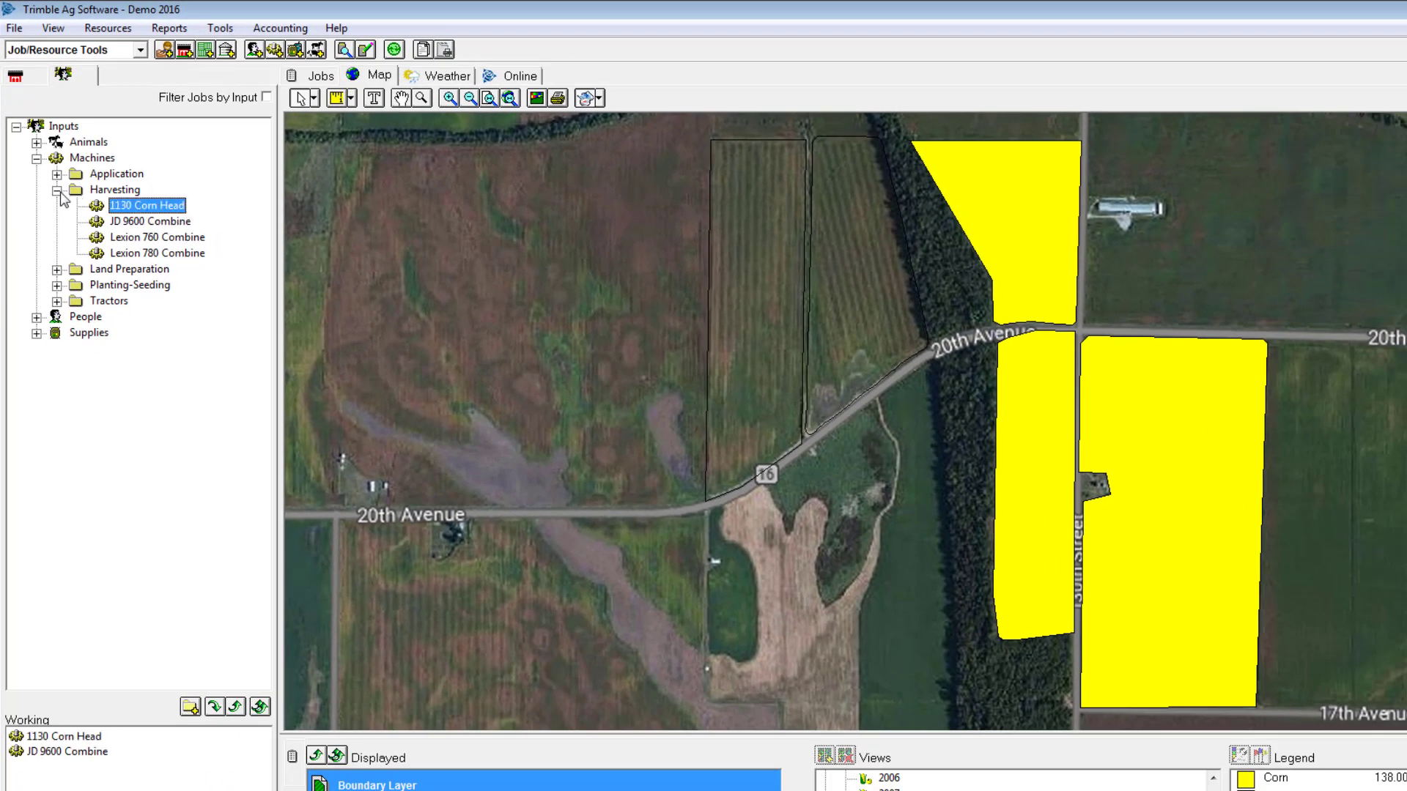
pyautogui.click(57, 191)
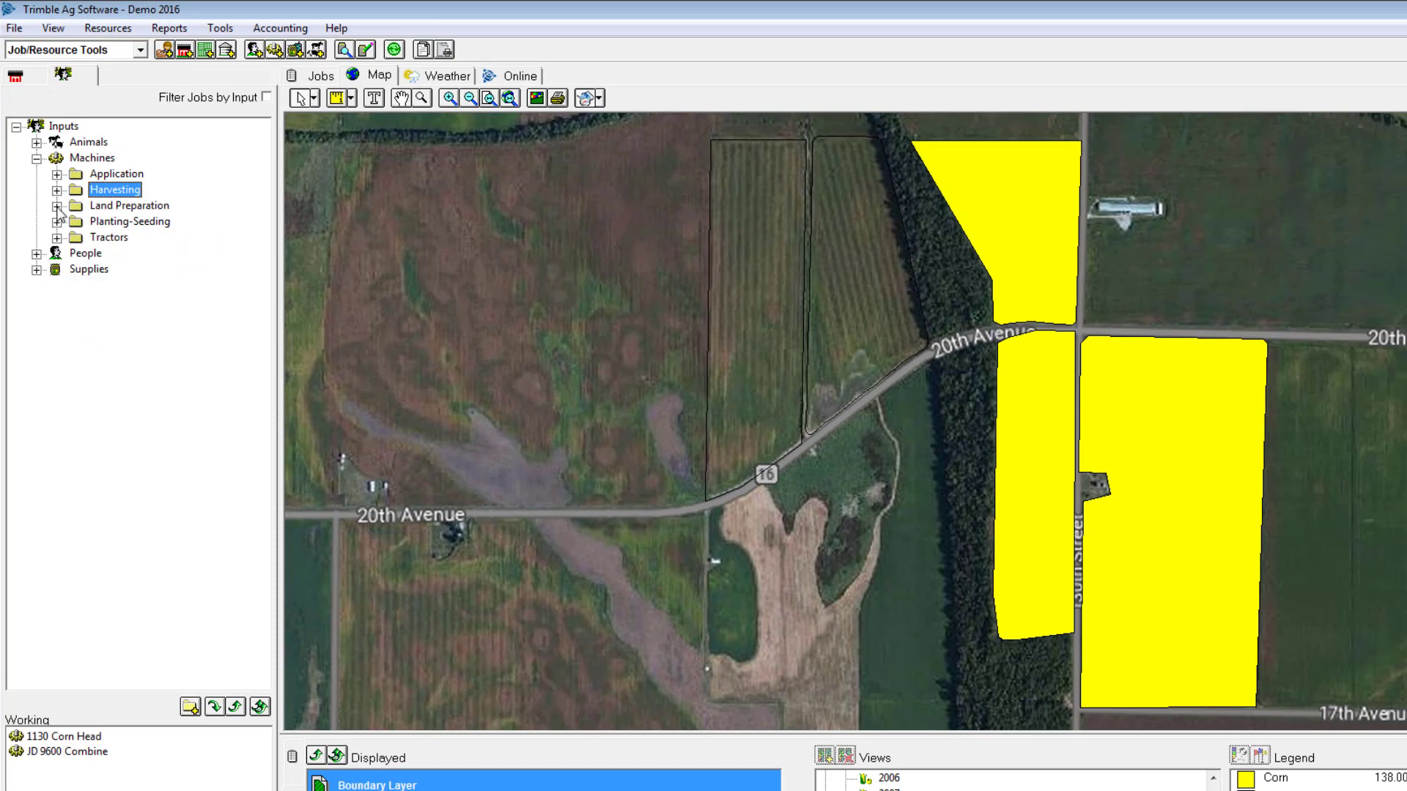
pyautogui.click(36, 253)
pyautogui.doubleClick(115, 364)
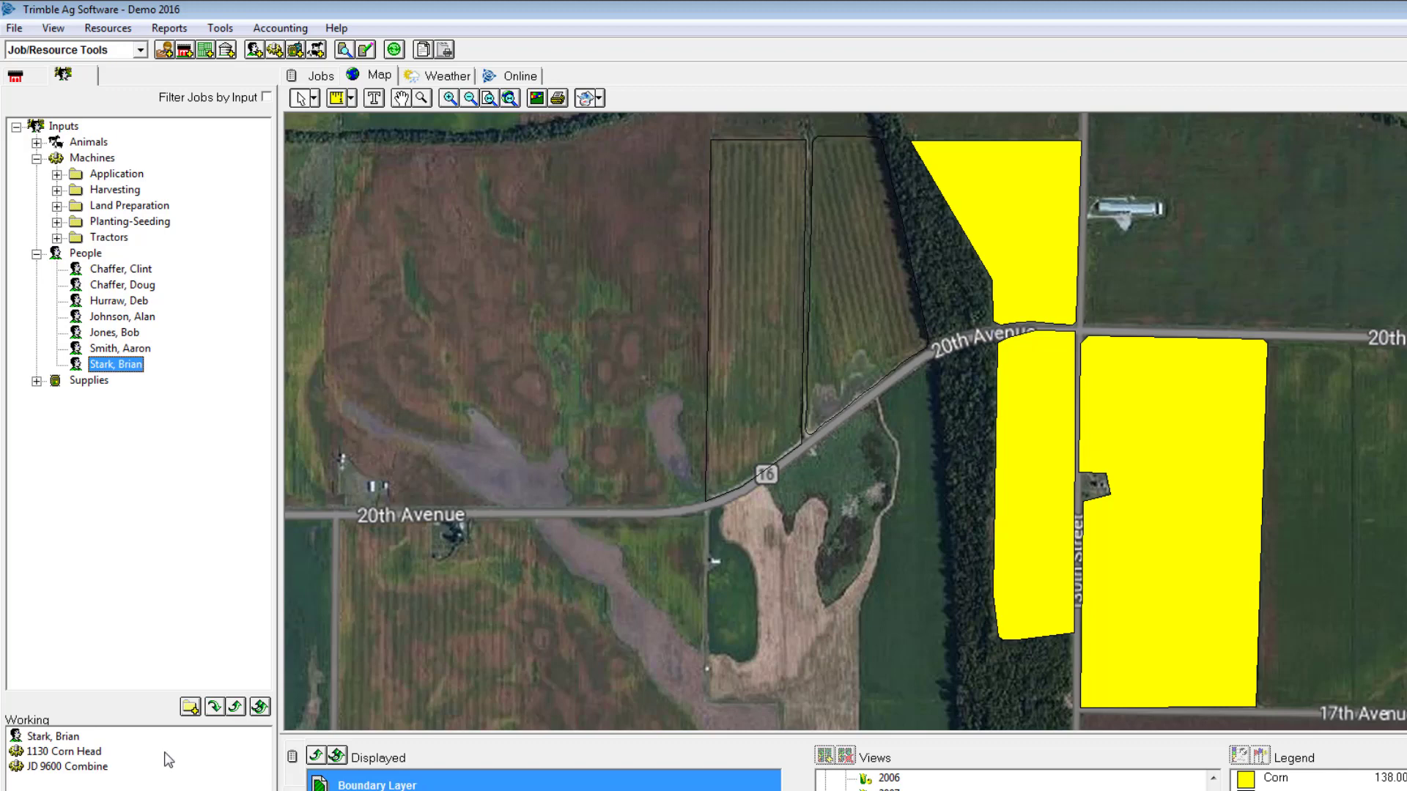
pyautogui.click(1134, 424)
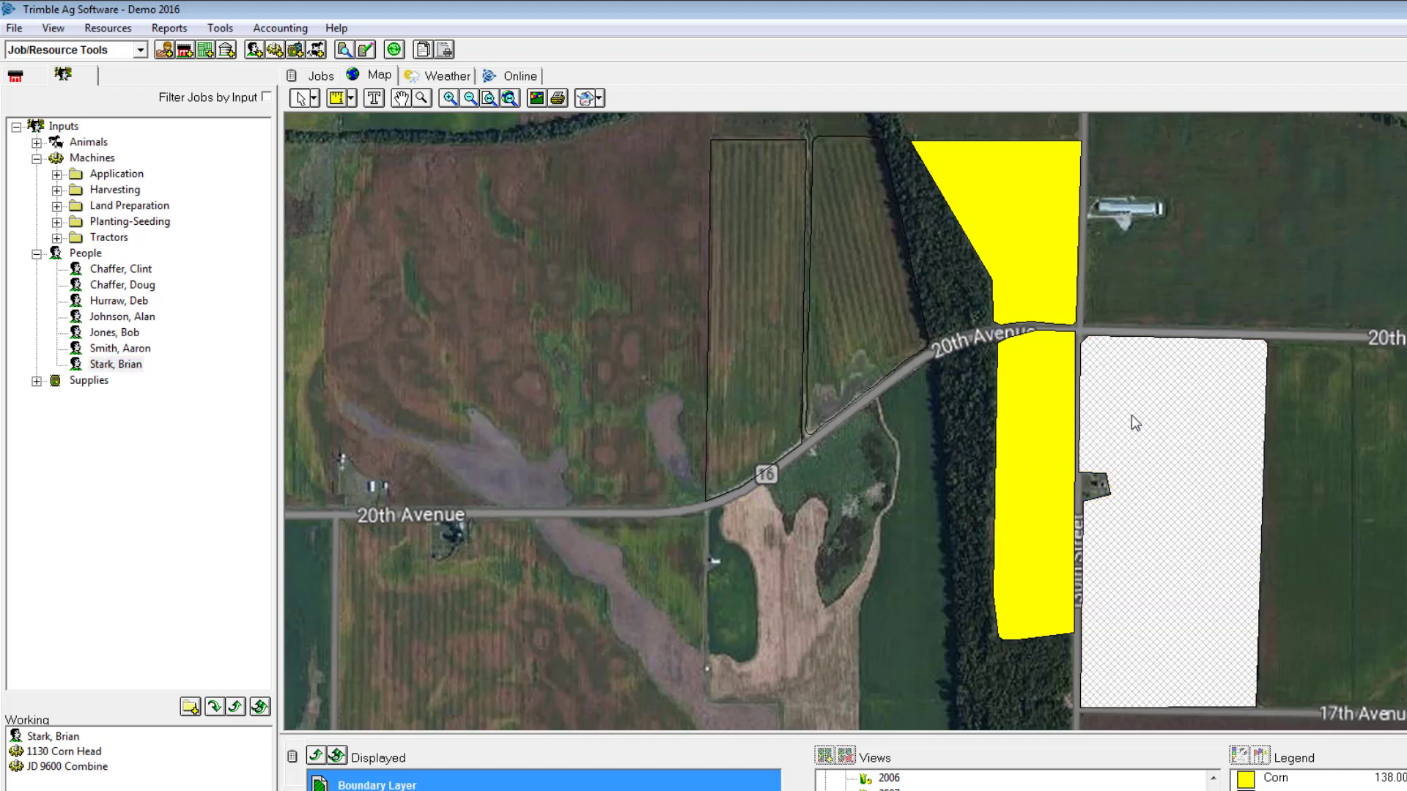
pyautogui.click(1036, 410)
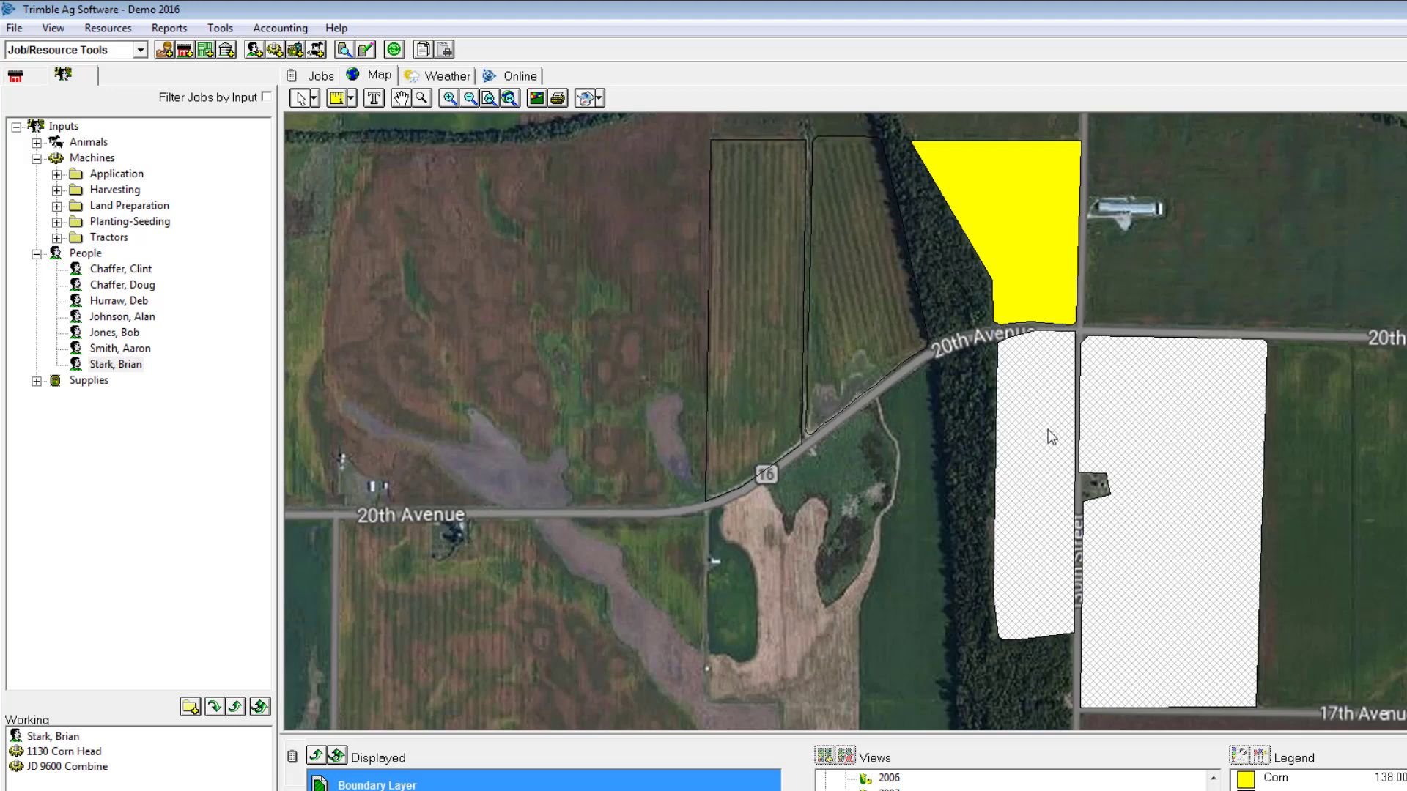
# Apply the working group to Field 1 as a completed harvesting job
pyautogui.rightClick(1128, 388)
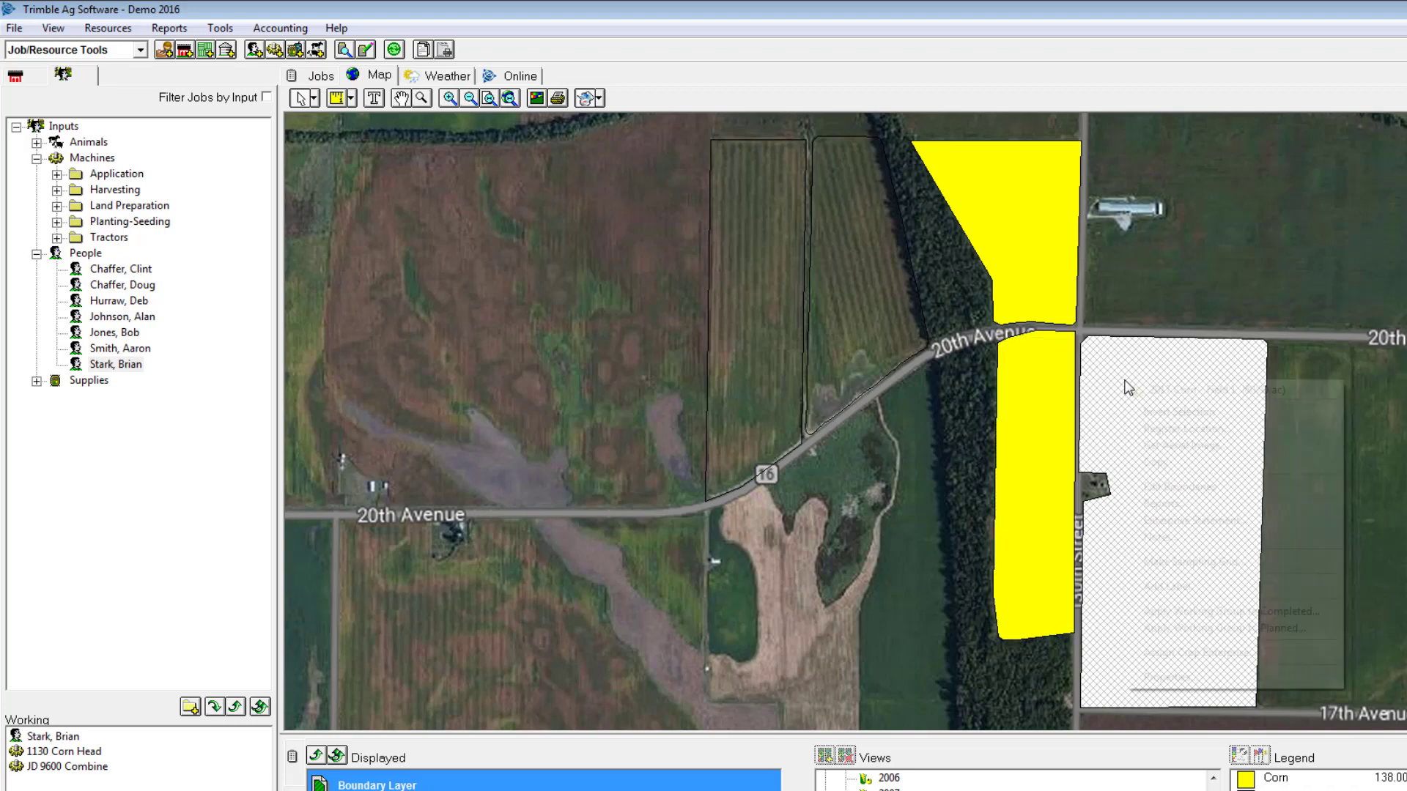
pyautogui.click(1200, 613)
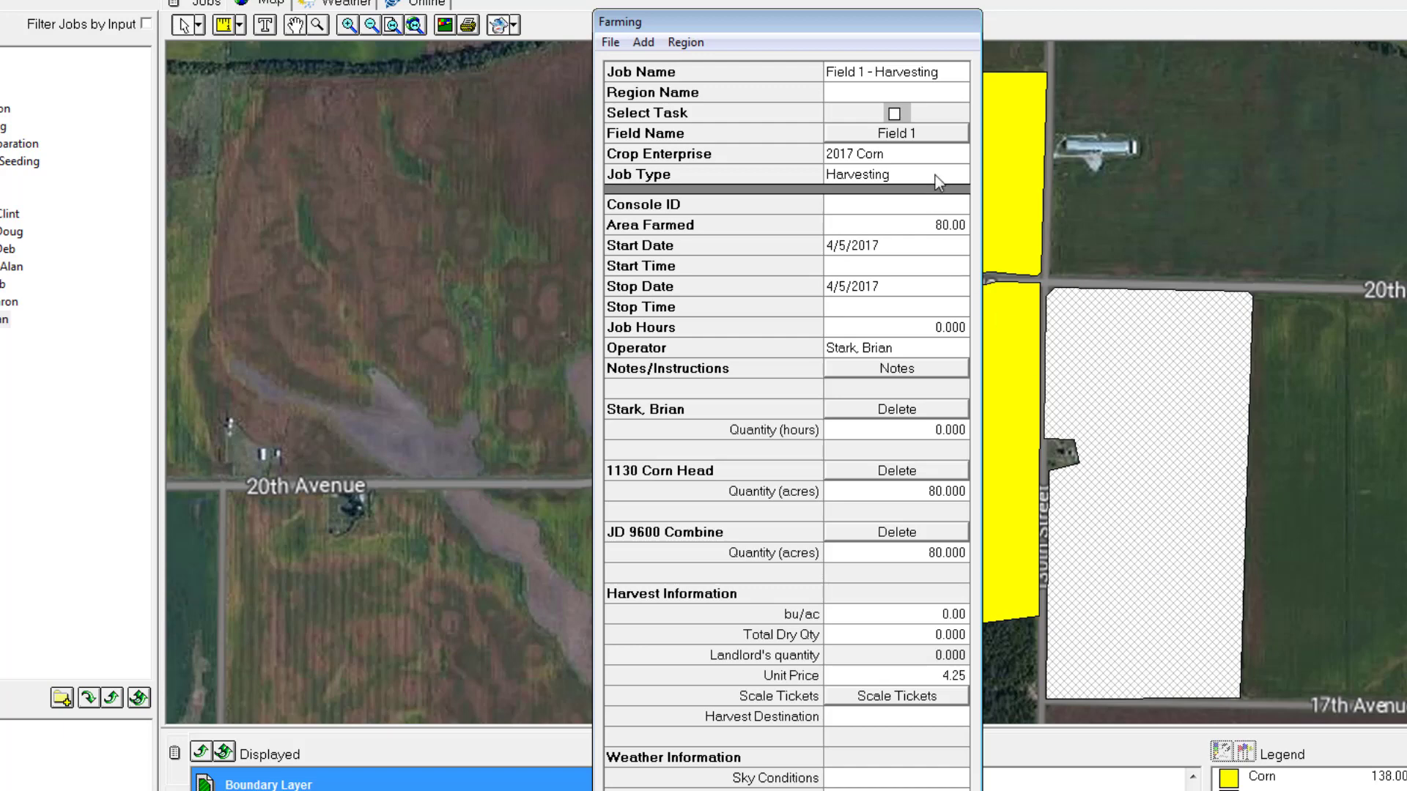
# Set the harvest job's start date to 4/4/2017 and Job Hours to 5, with 5 operator hours
pyautogui.click(924, 247)
pyautogui.click(965, 246)
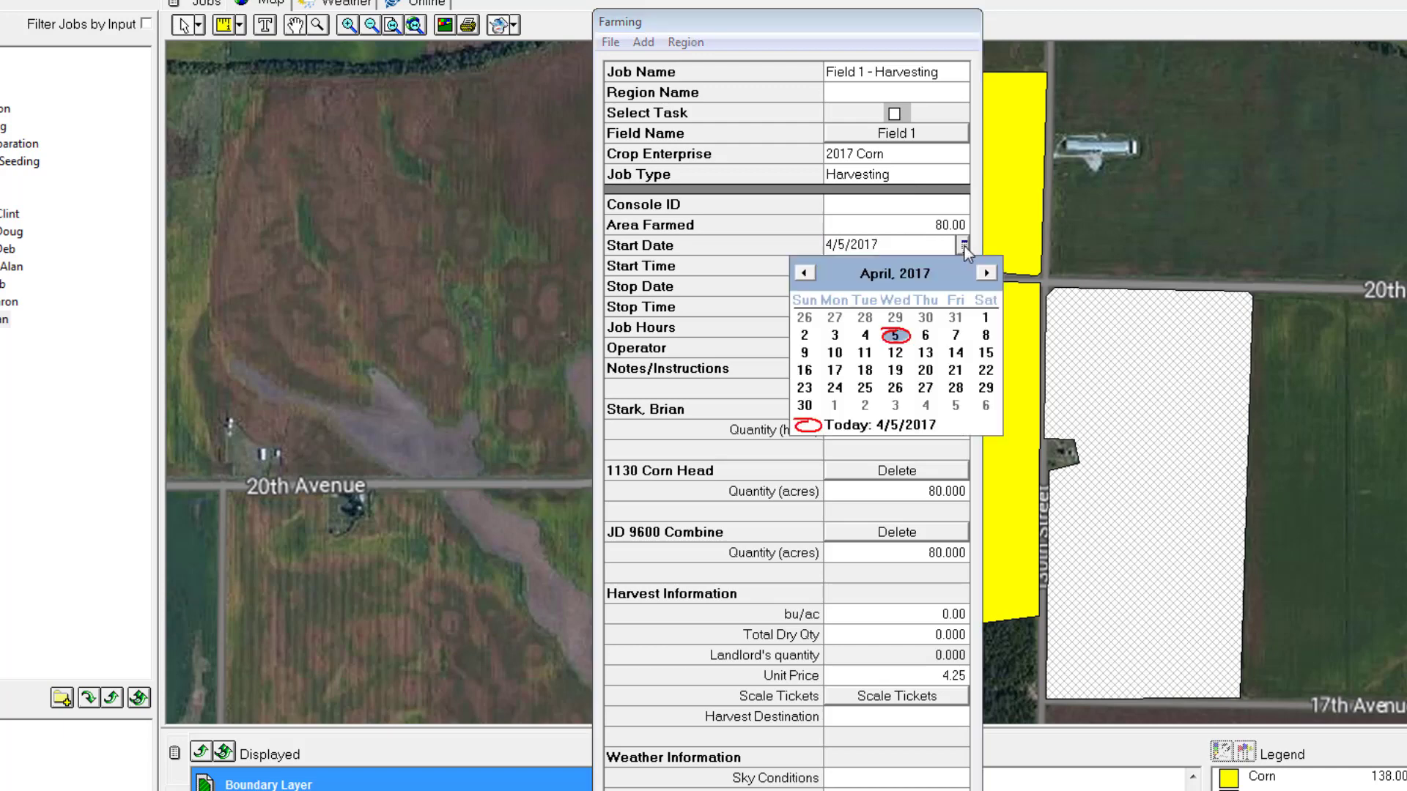
pyautogui.click(866, 336)
pyautogui.click(871, 266)
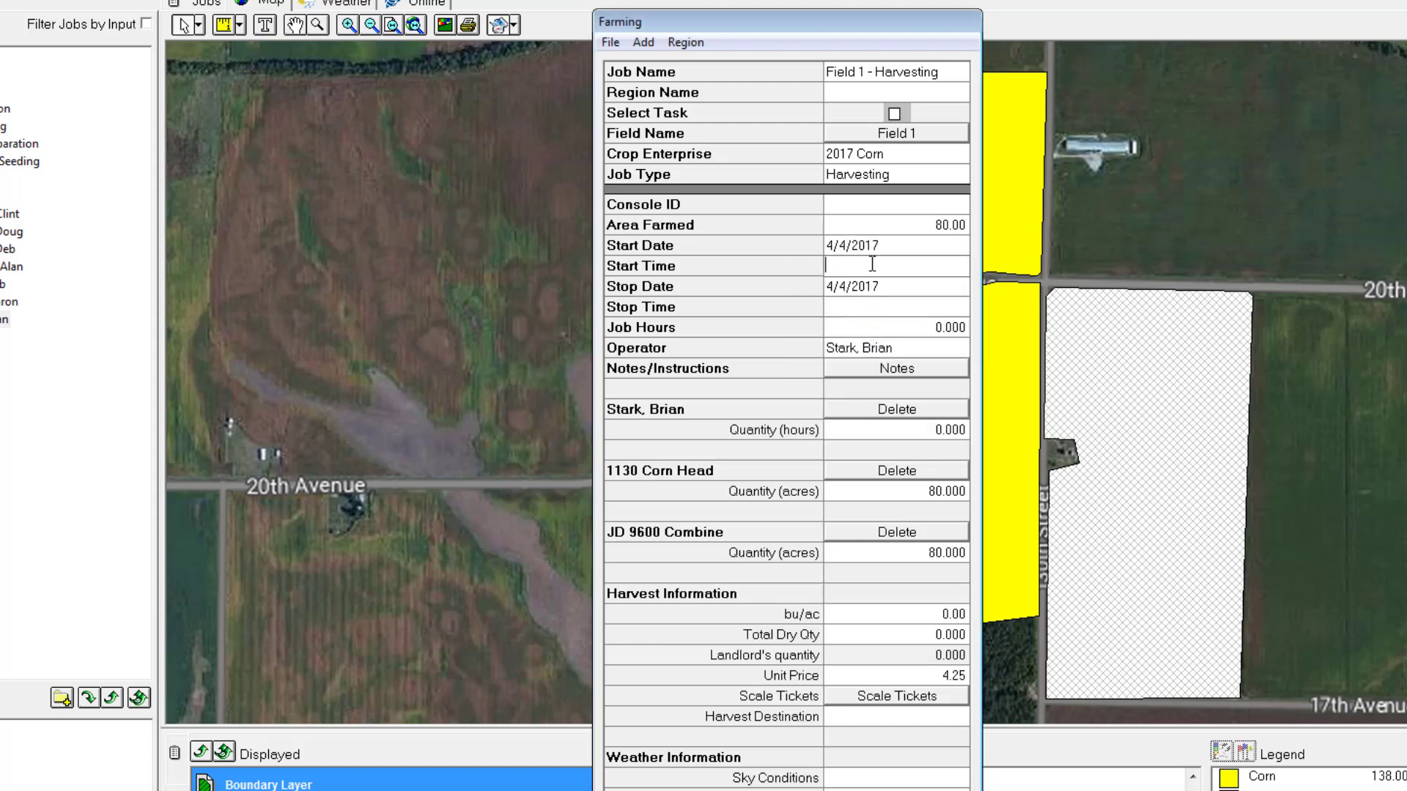
pyautogui.click(886, 328)
pyautogui.write('5')
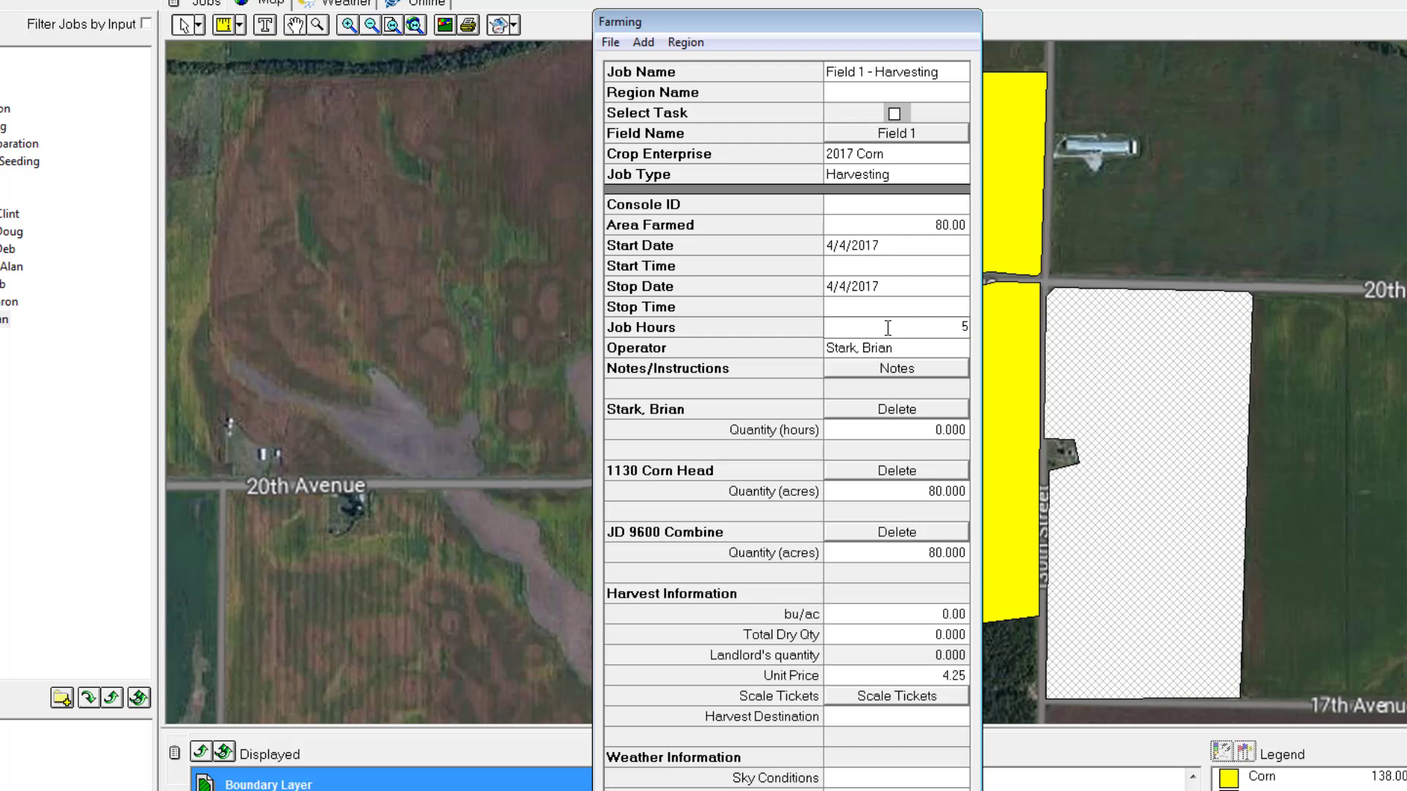
pyautogui.click(904, 428)
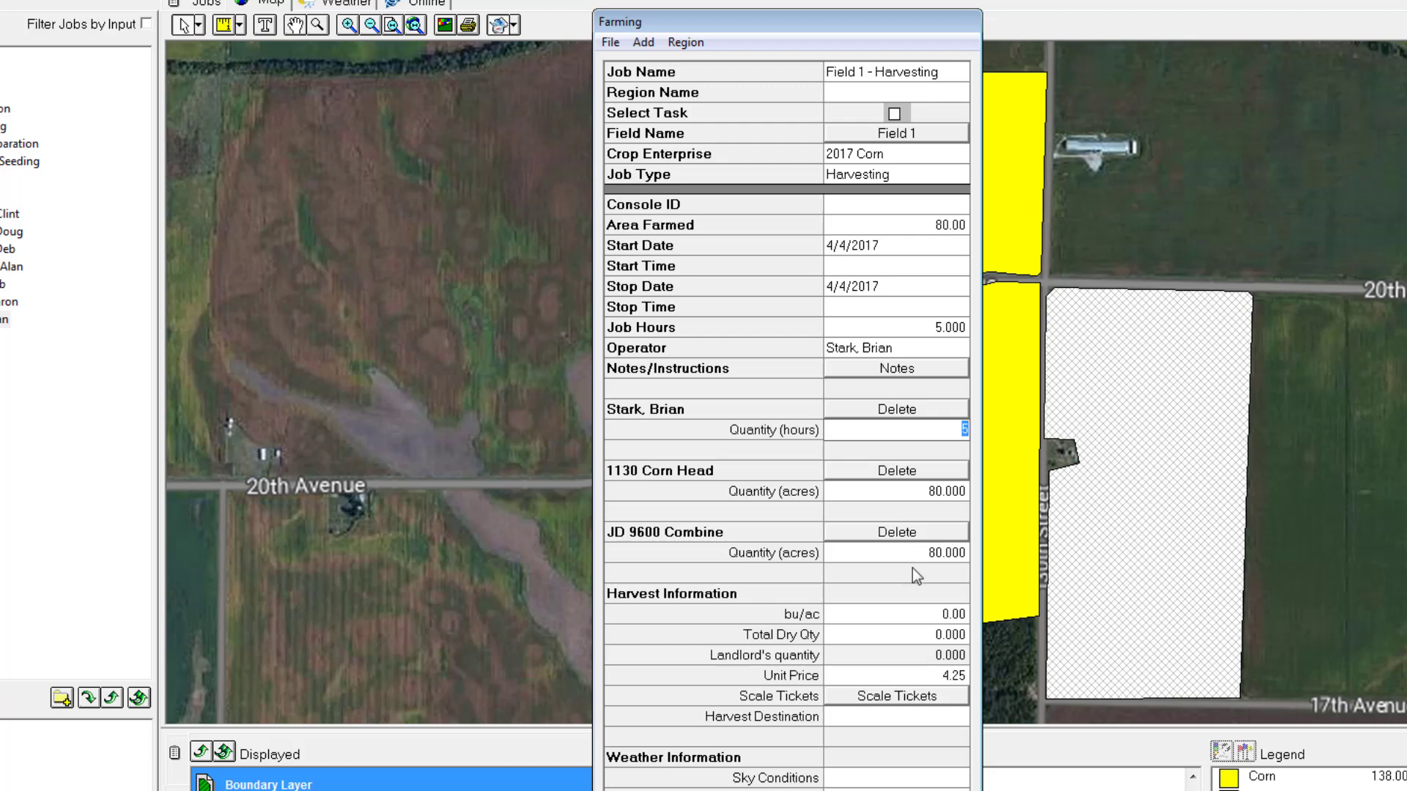
# Enter 189 bu/ac, then set Total Dry Qty to 15000 so the yield recalculates to 187.50
pyautogui.click(912, 614)
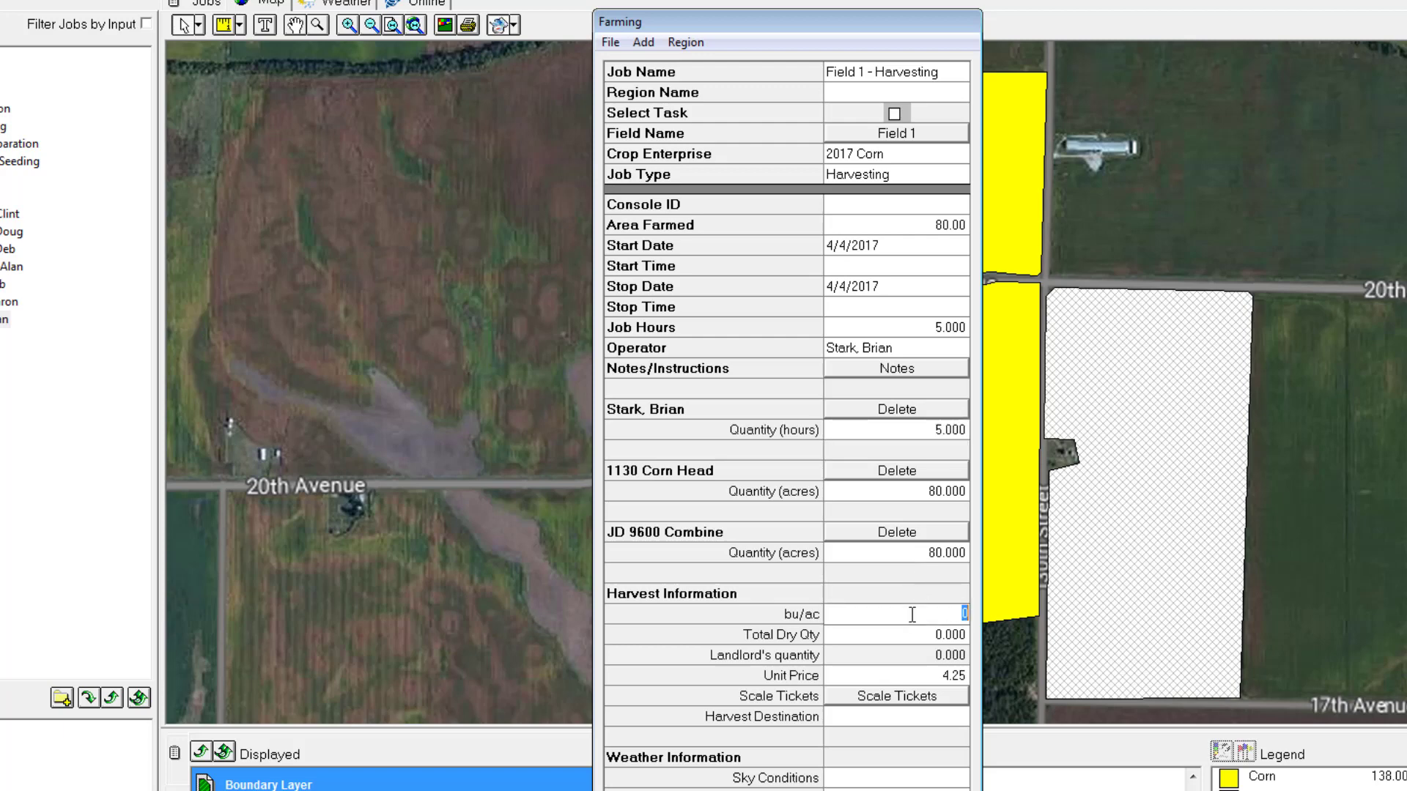
pyautogui.write('189')
pyautogui.click(910, 636)
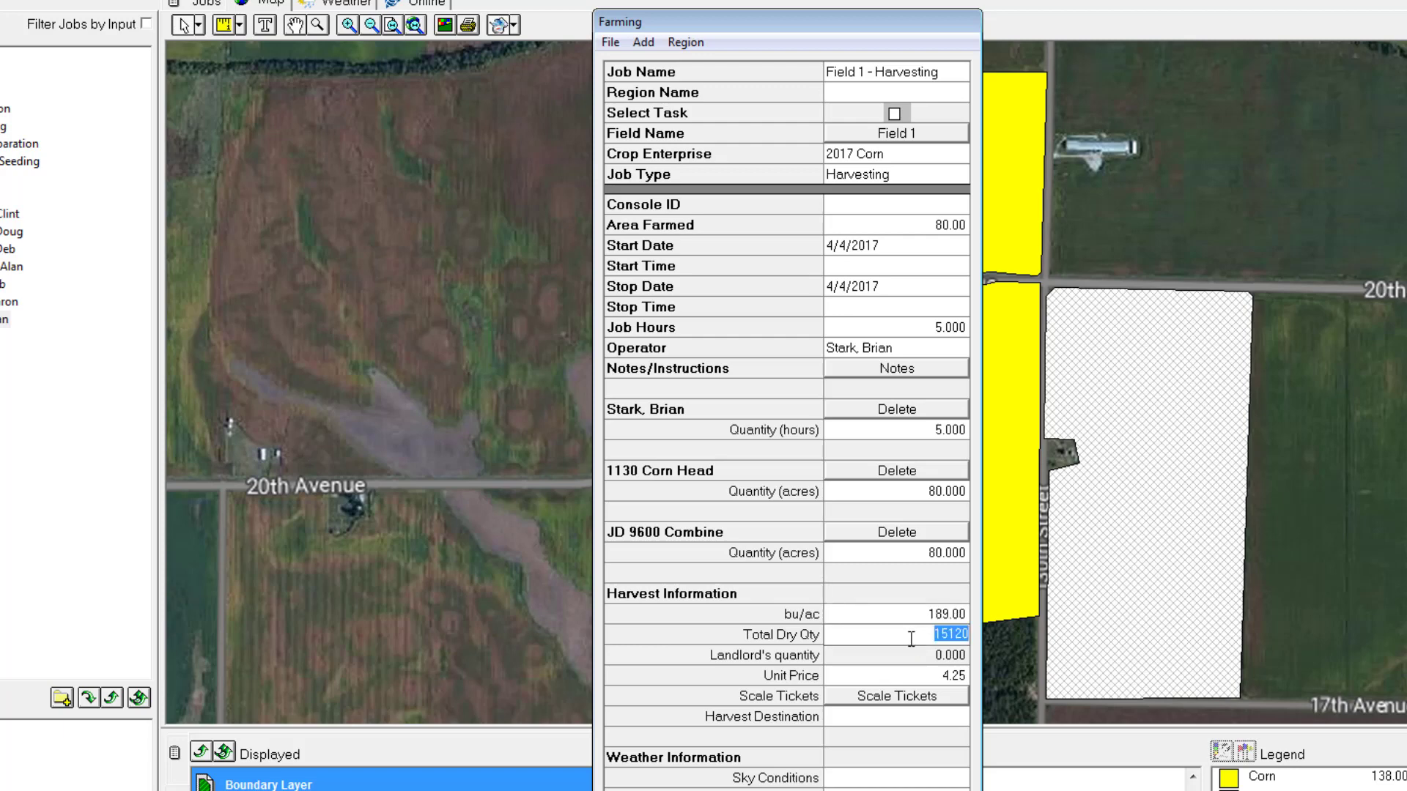
pyautogui.write('15000')
pyautogui.click(915, 614)
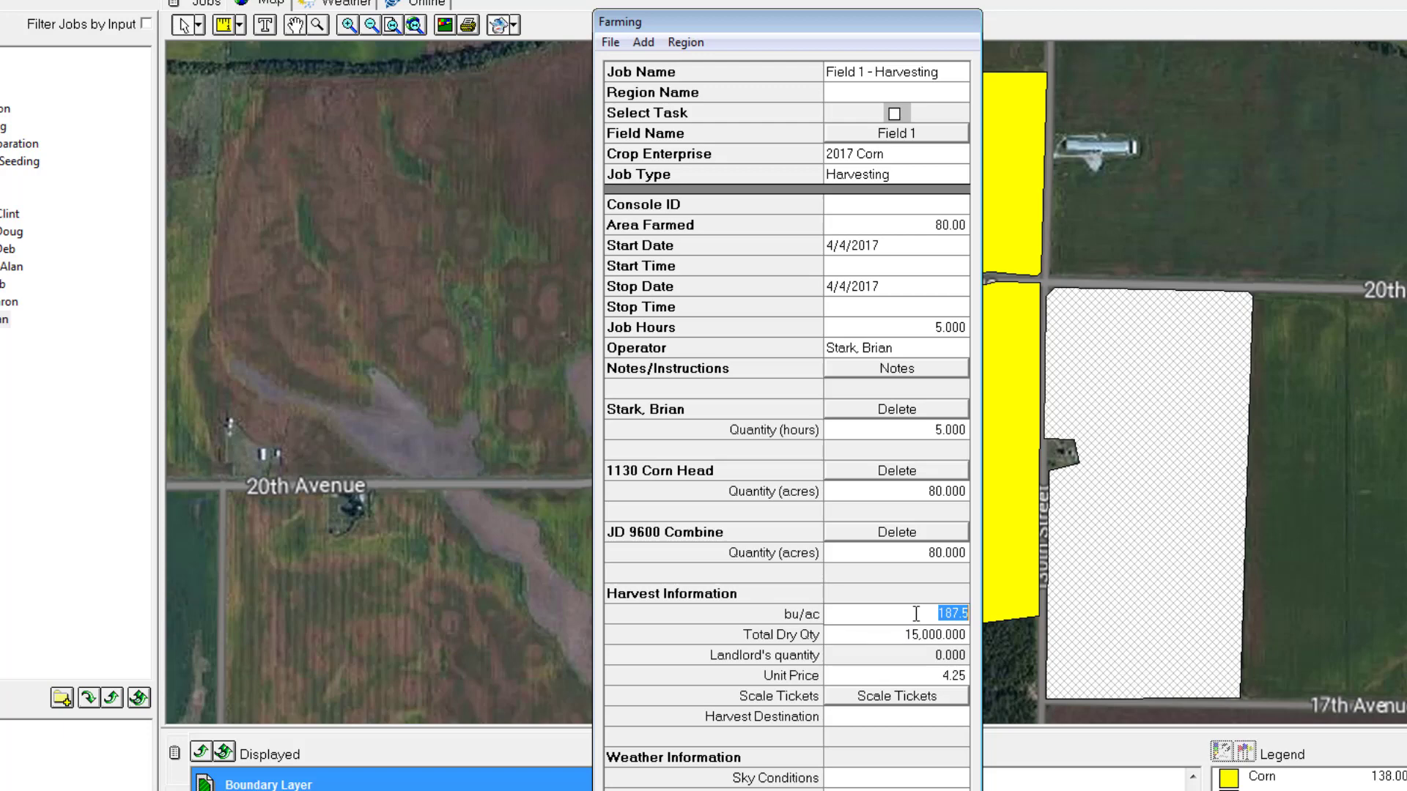
# Choose a harvest destination and open Field 1's scale tickets
pyautogui.click(883, 721)
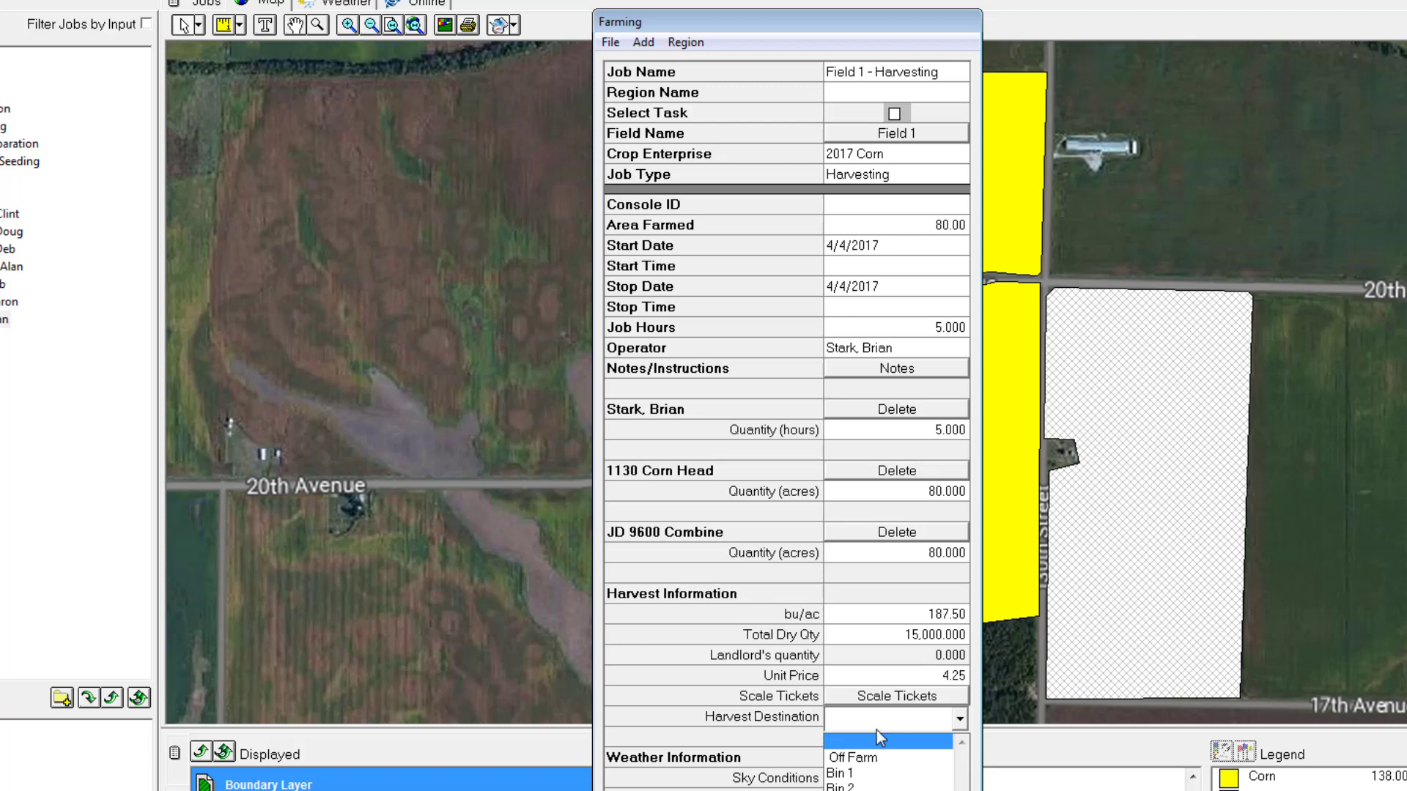
pyautogui.click(859, 775)
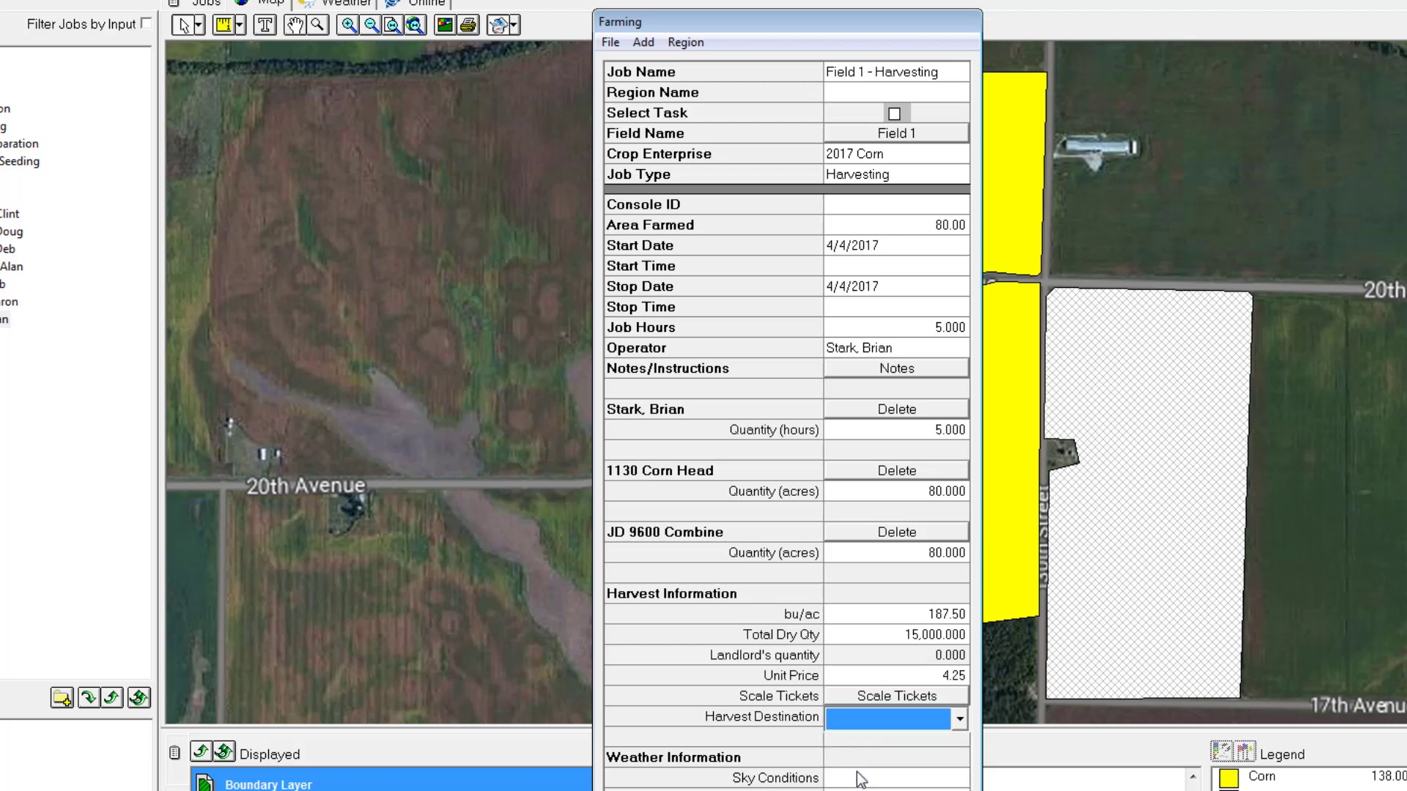
pyautogui.click(939, 719)
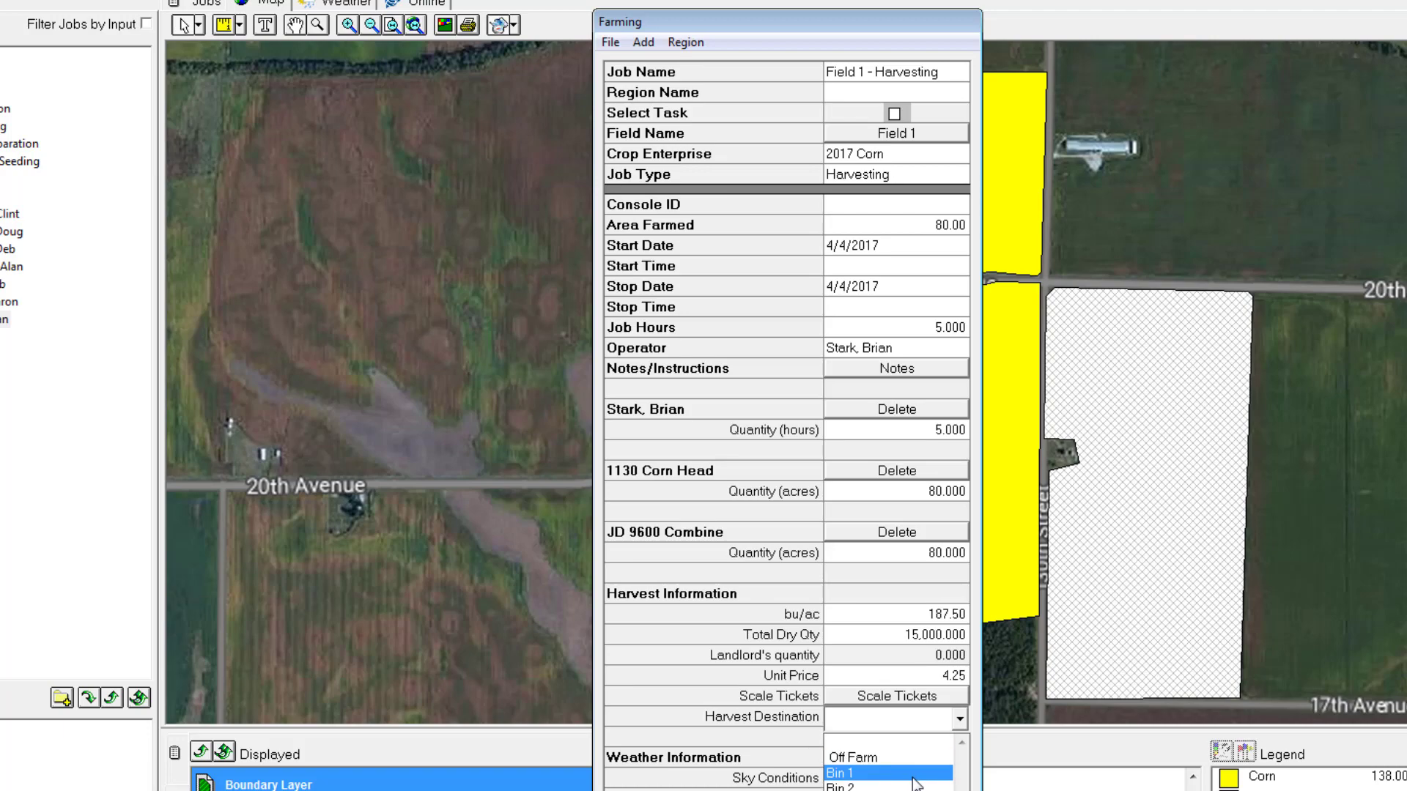
pyautogui.click(905, 698)
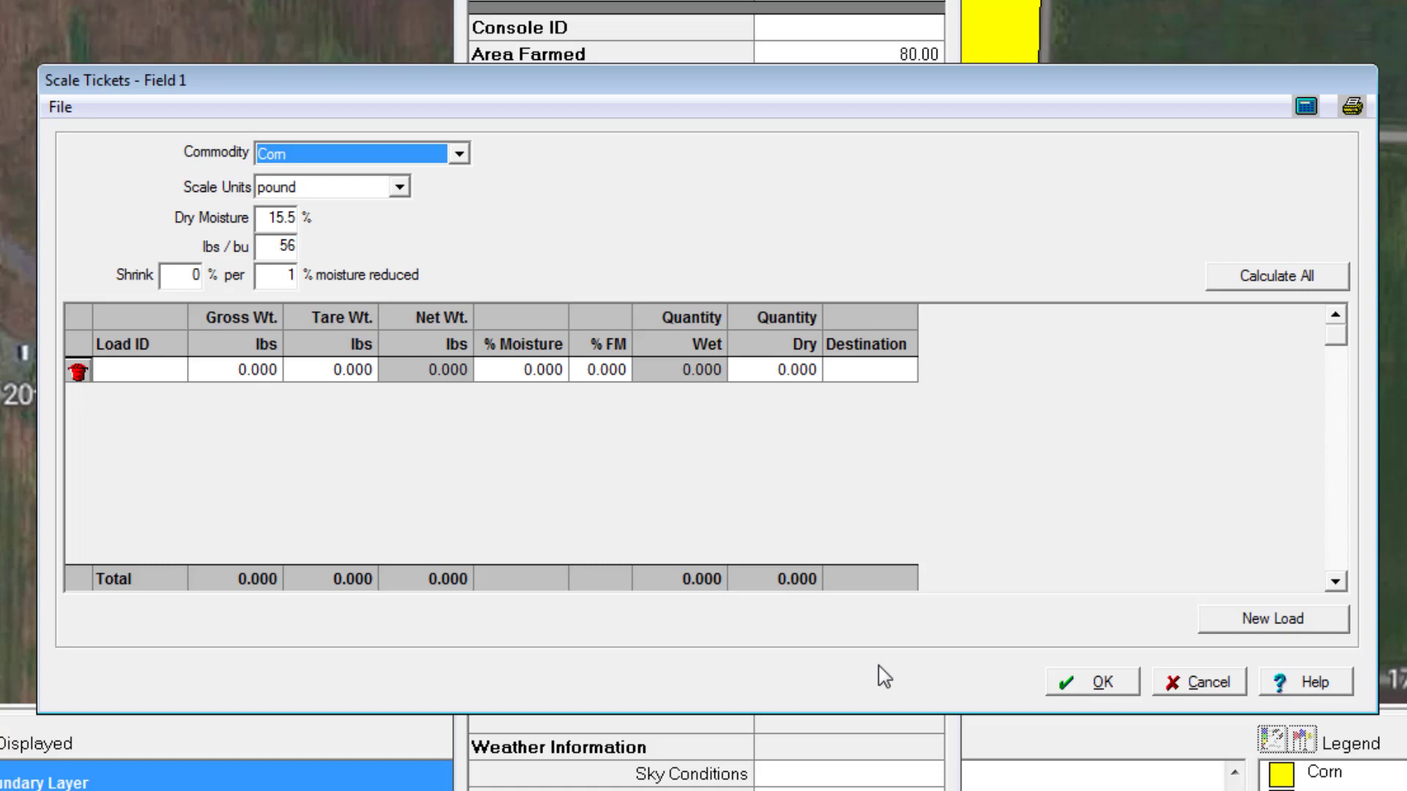
# Enter load 101: gross 12000, tare 25000, 15% moisture, 1% foreign material
pyautogui.click(139, 369)
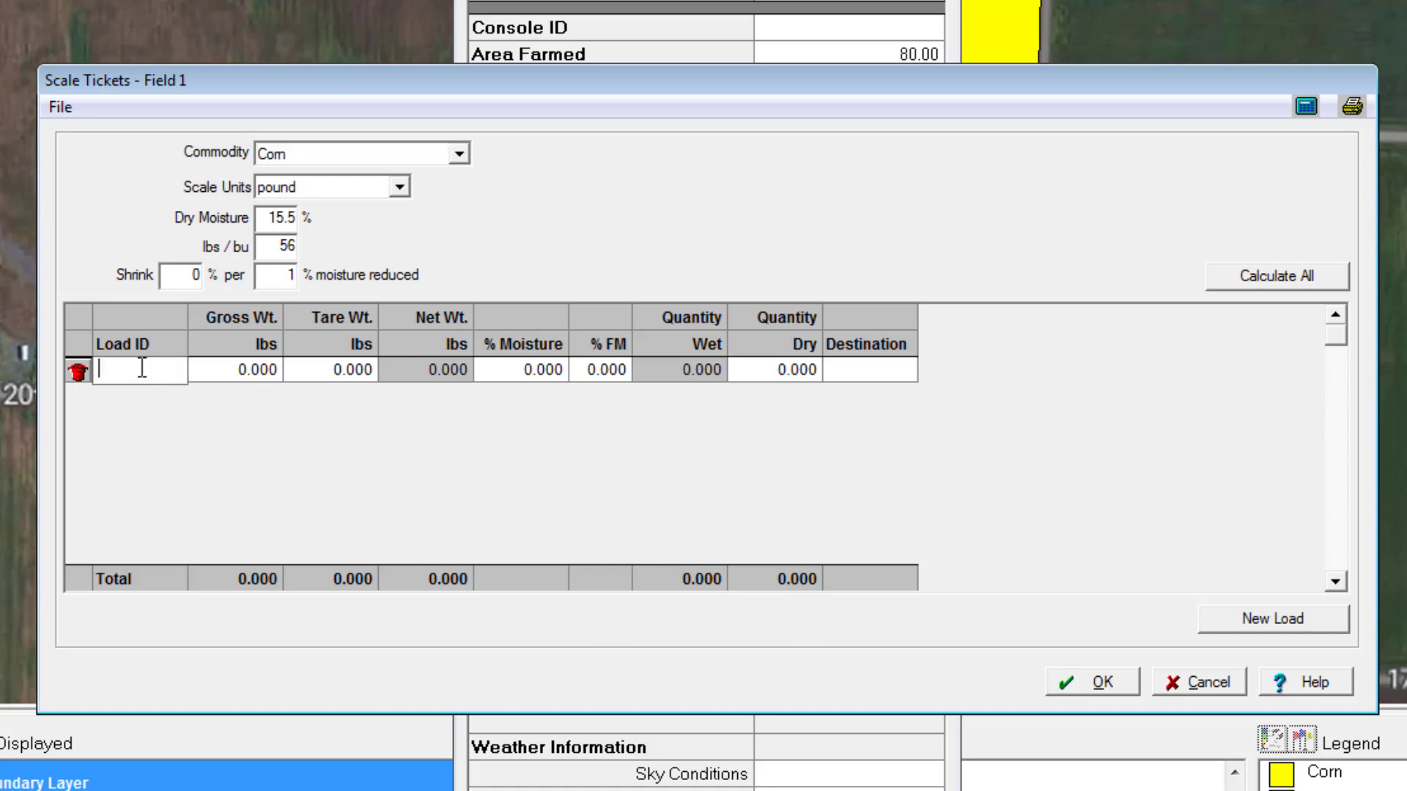
pyautogui.write('101')
pyautogui.click(236, 366)
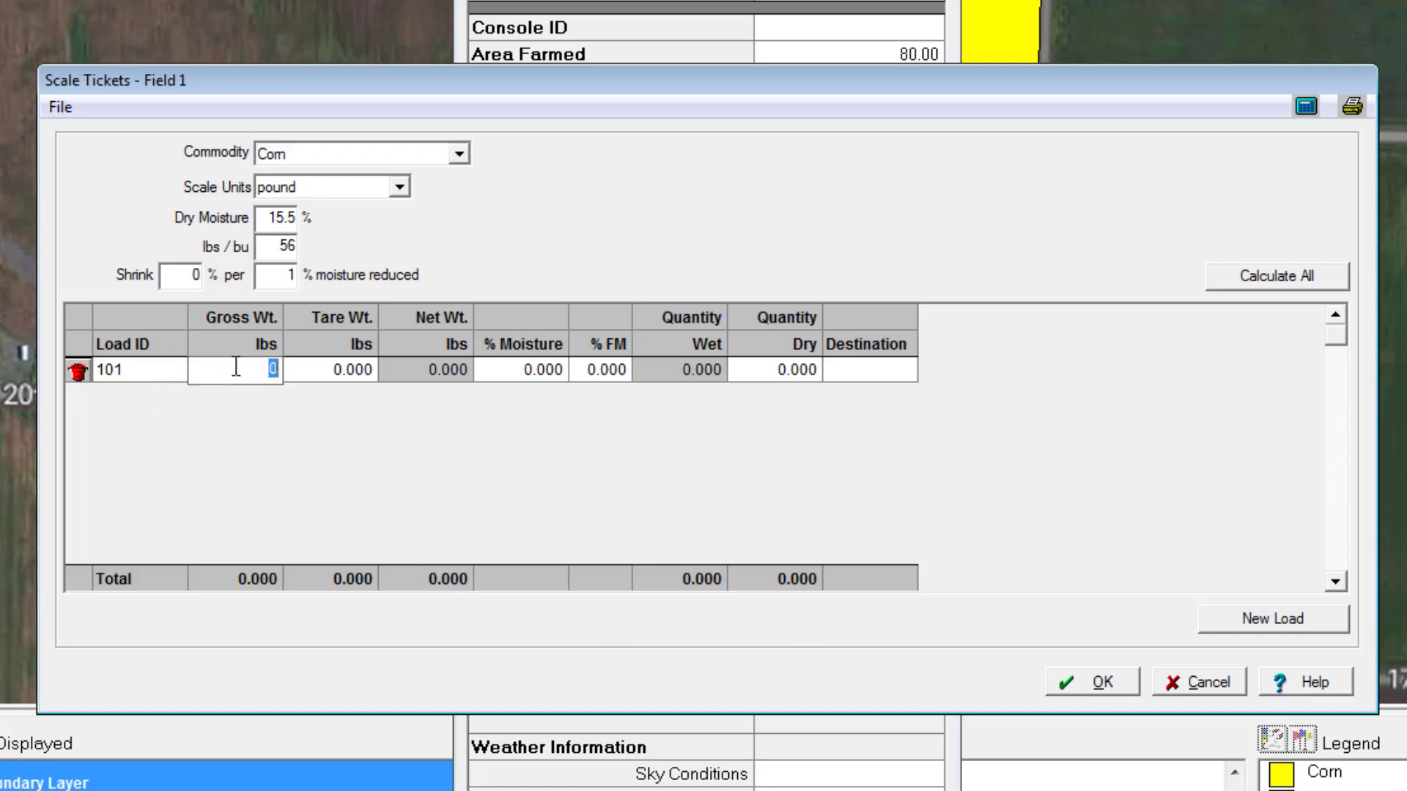
pyautogui.write('12000')
pyautogui.click(322, 375)
pyautogui.write('25000')
pyautogui.click(534, 381)
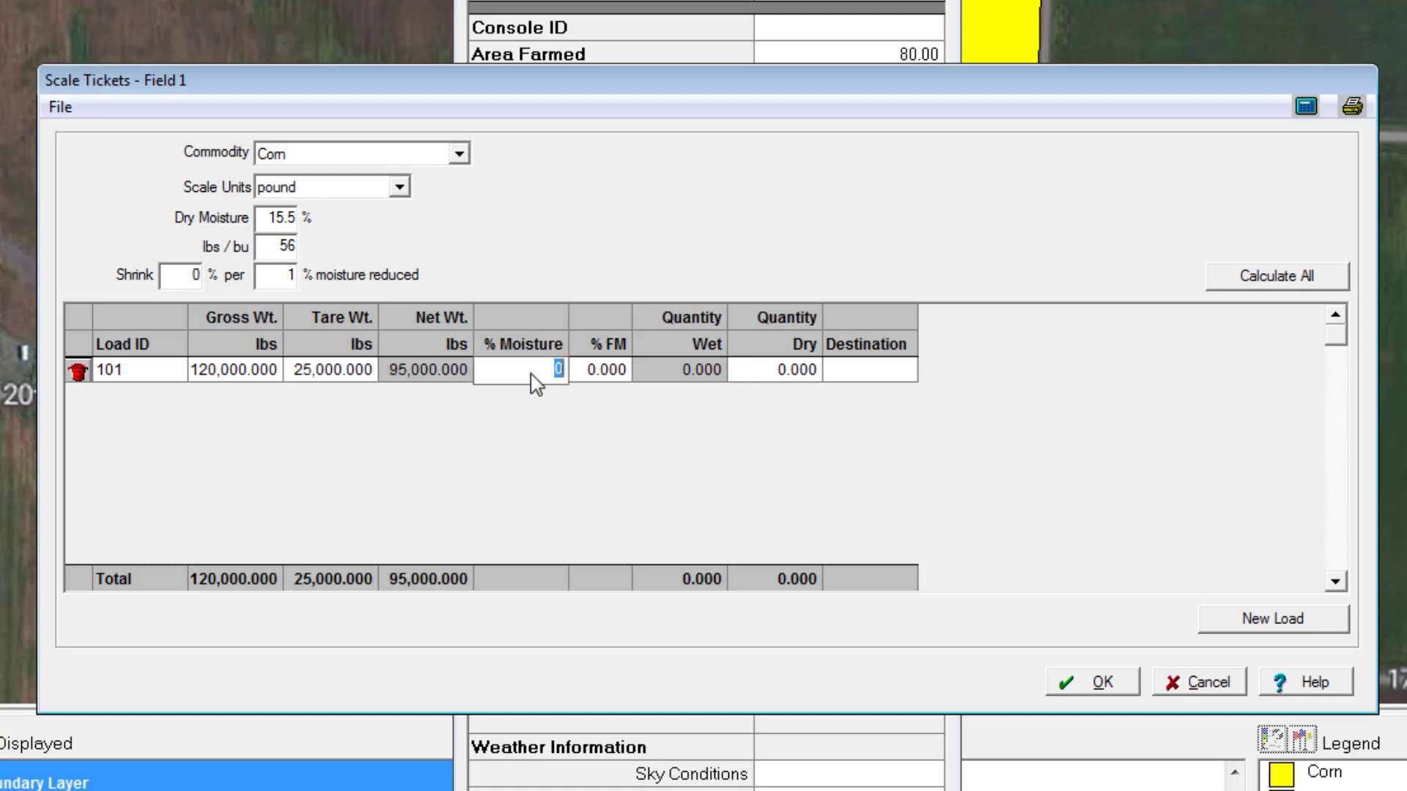
pyautogui.write('15')
pyautogui.click(606, 374)
pyautogui.write('1')
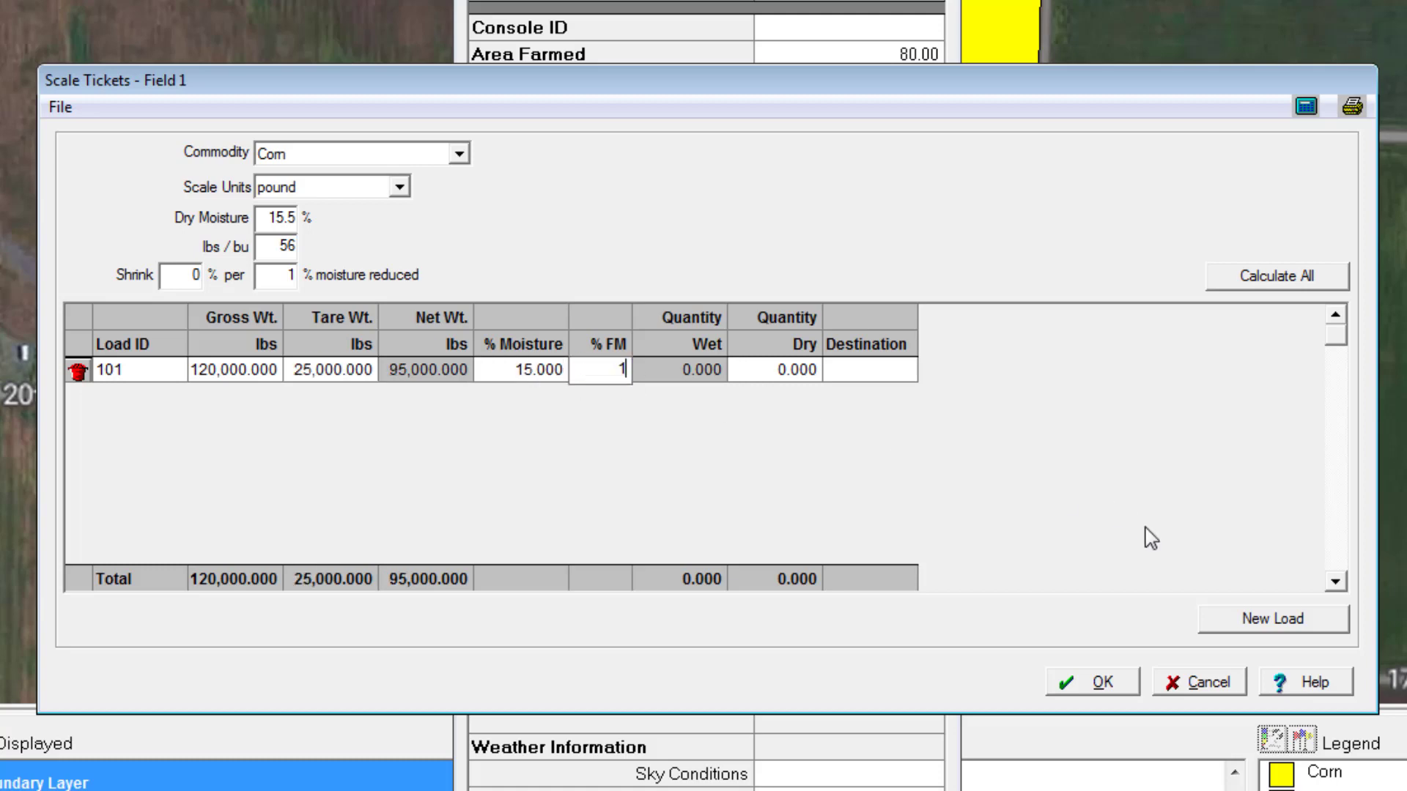
# Add load 102: gross 85000, tare 30000, 17% moisture, 1% foreign material
pyautogui.click(1269, 624)
pyautogui.click(117, 396)
pyautogui.write('102')
pyautogui.click(237, 400)
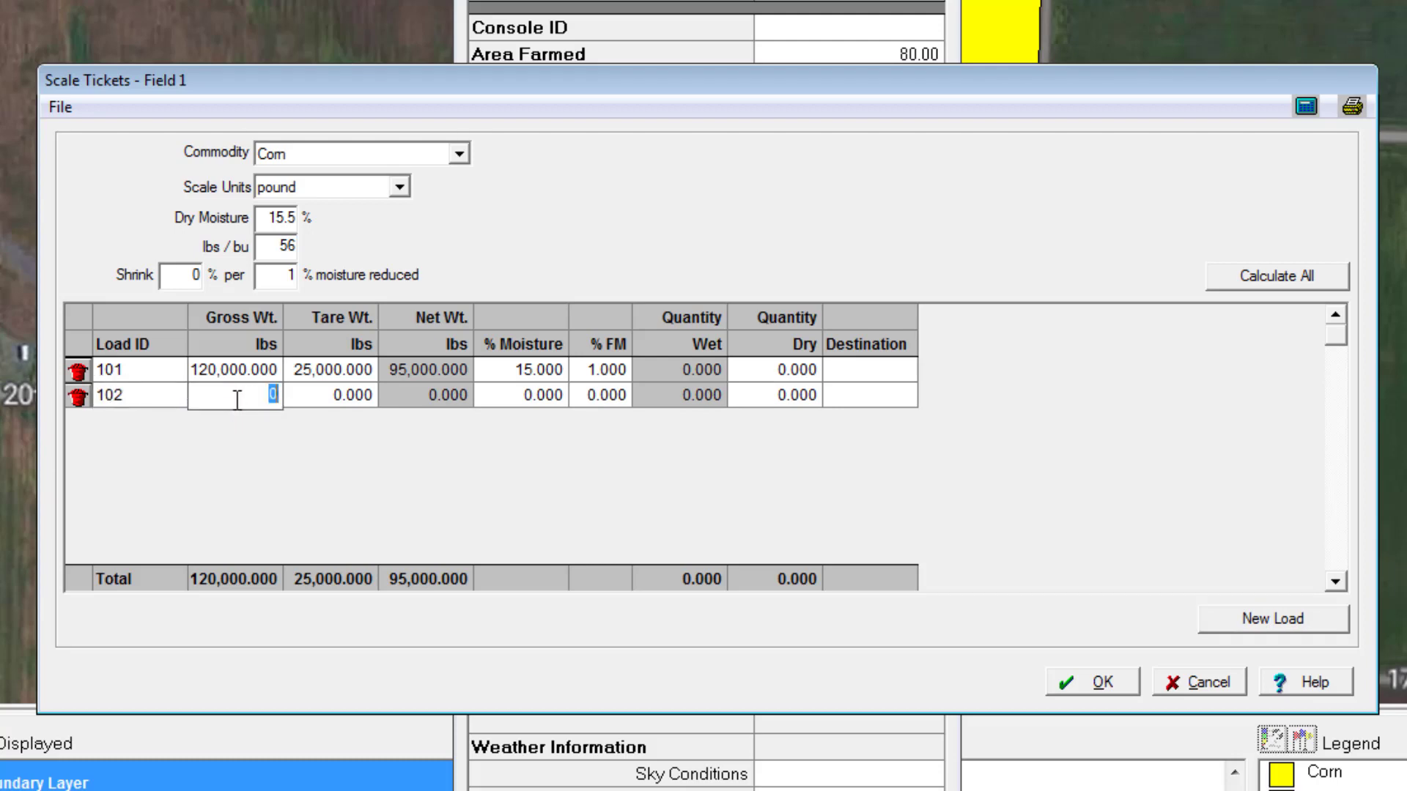
pyautogui.write('85000')
pyautogui.click(347, 402)
pyautogui.write('30000')
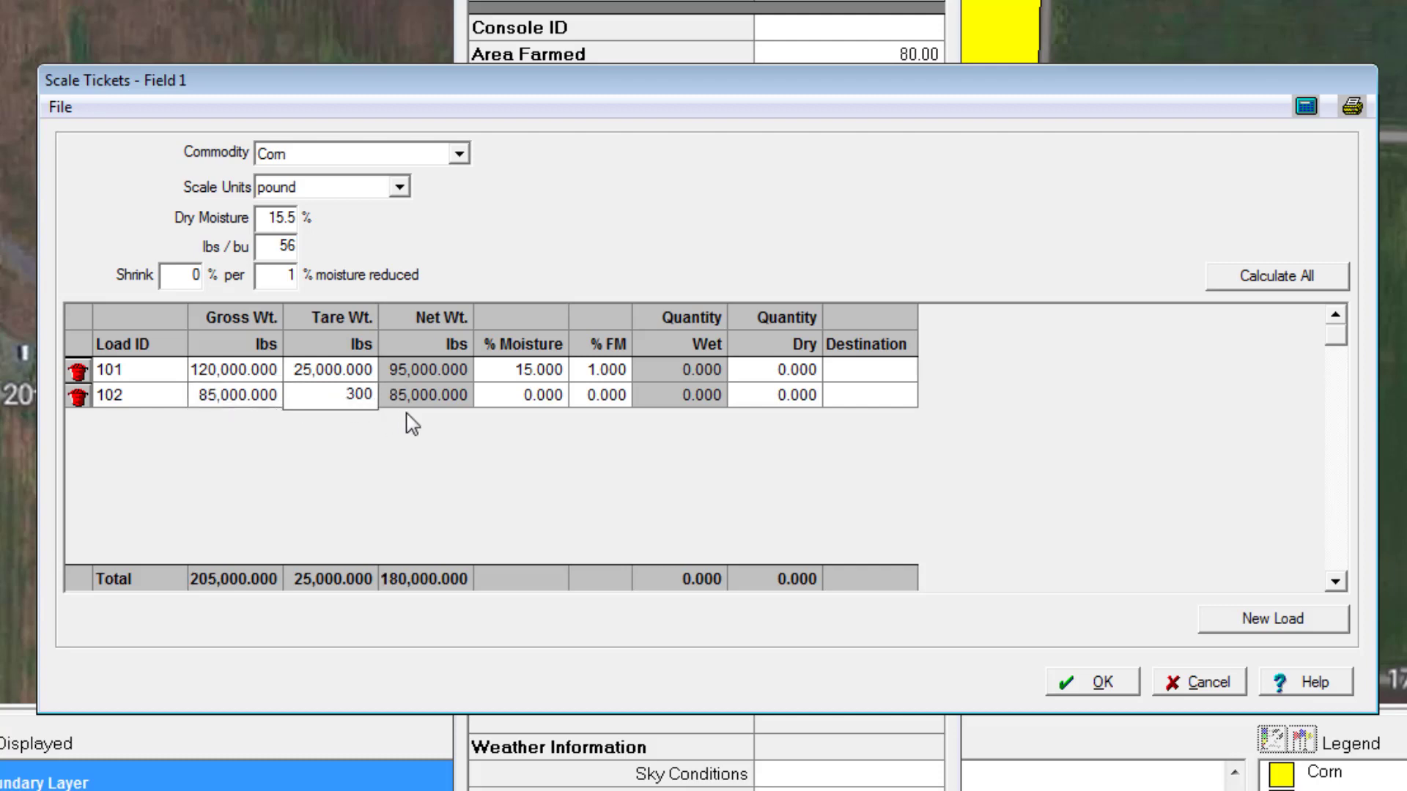
pyautogui.click(537, 396)
pyautogui.write('17')
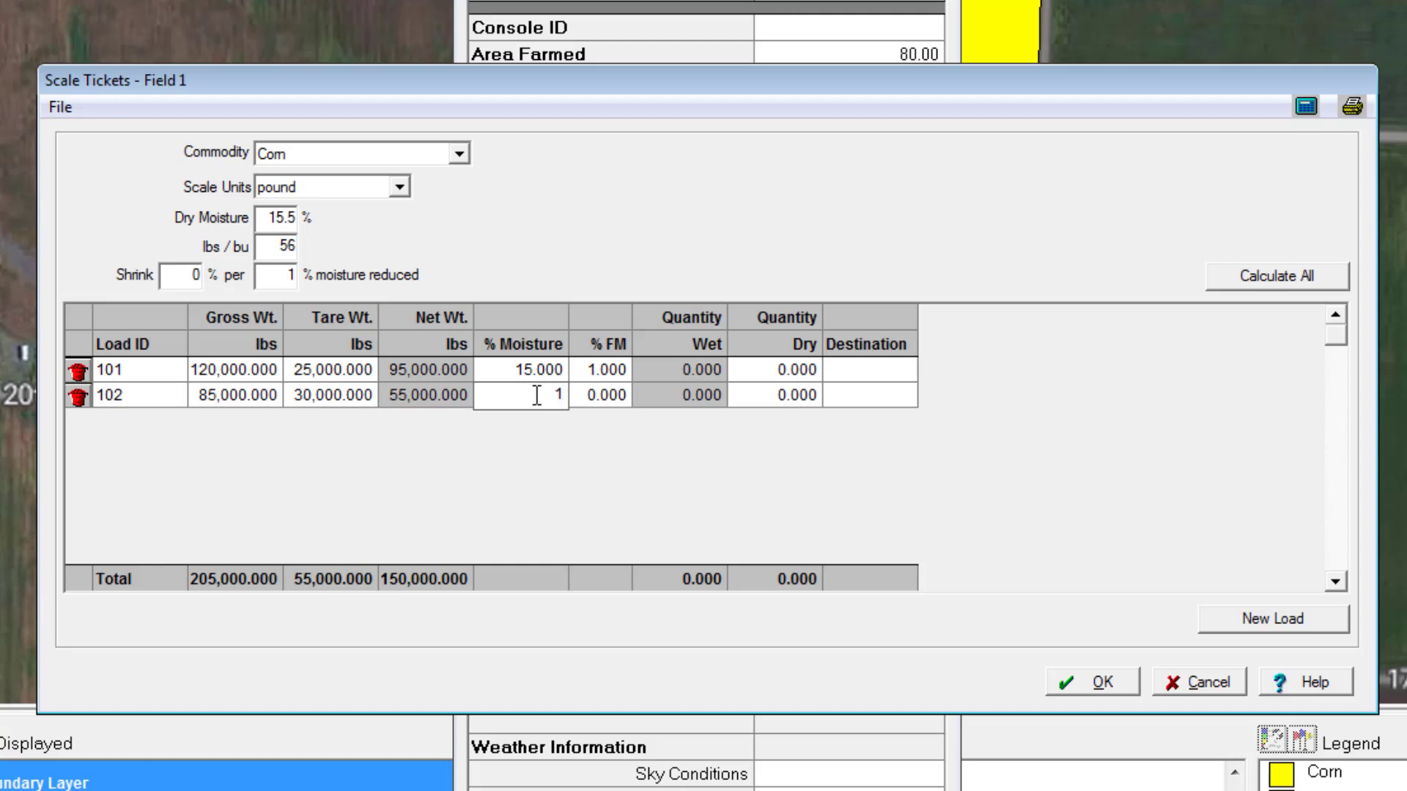
pyautogui.click(602, 400)
pyautogui.write('1')
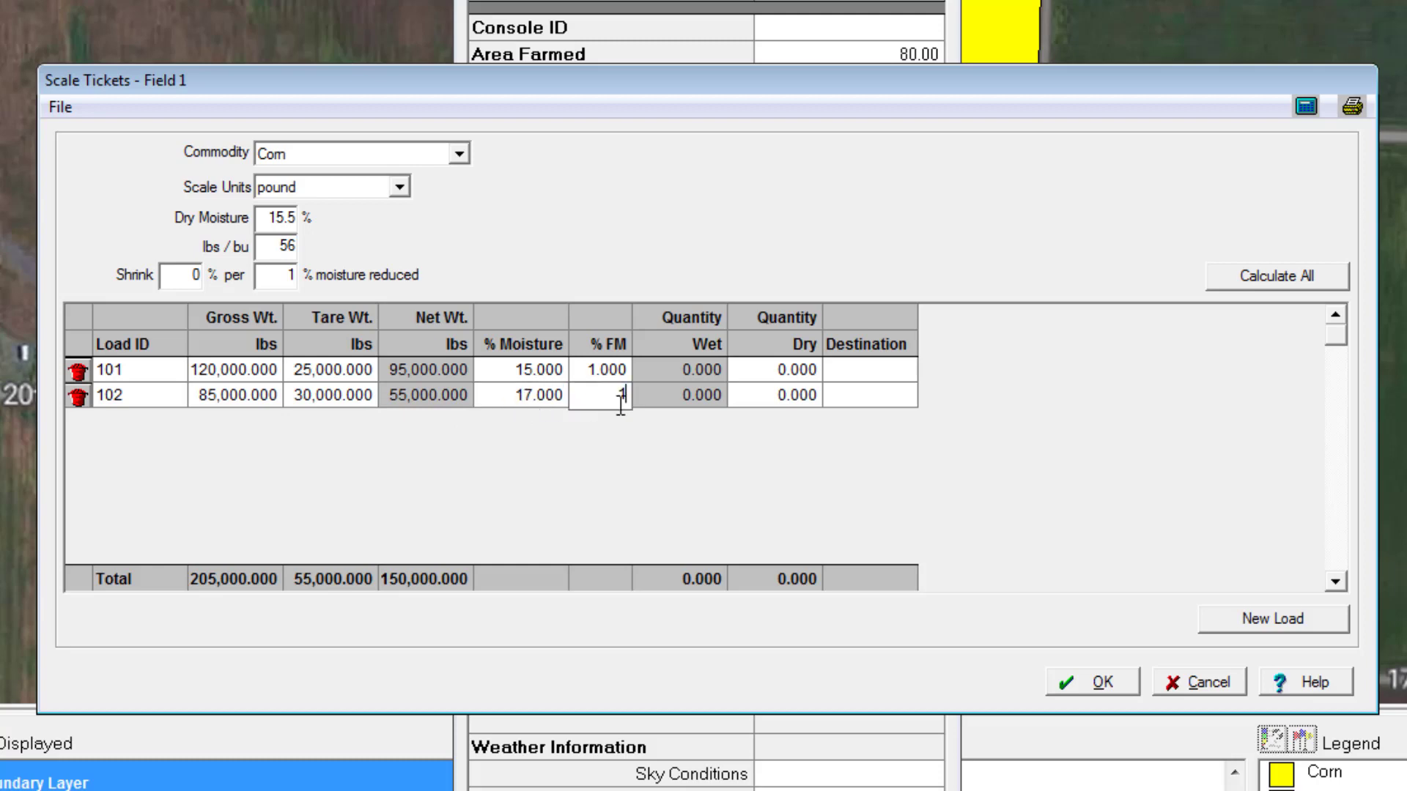
# Add load 103: gross 96000, tare 25000, 15.5% moisture
pyautogui.click(1246, 621)
pyautogui.click(121, 424)
pyautogui.write('103')
pyautogui.click(228, 425)
pyautogui.write('96000')
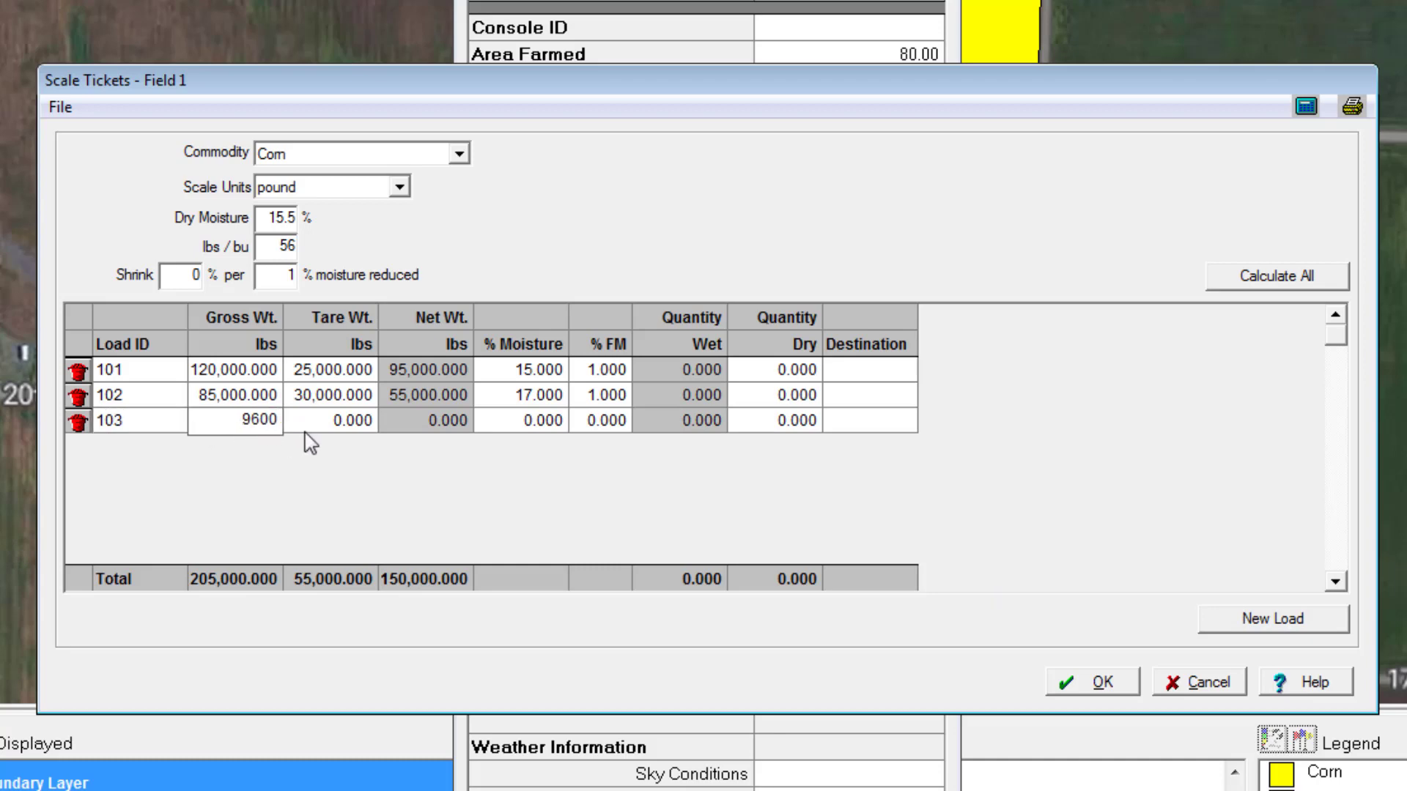
pyautogui.click(336, 427)
pyautogui.write('25000')
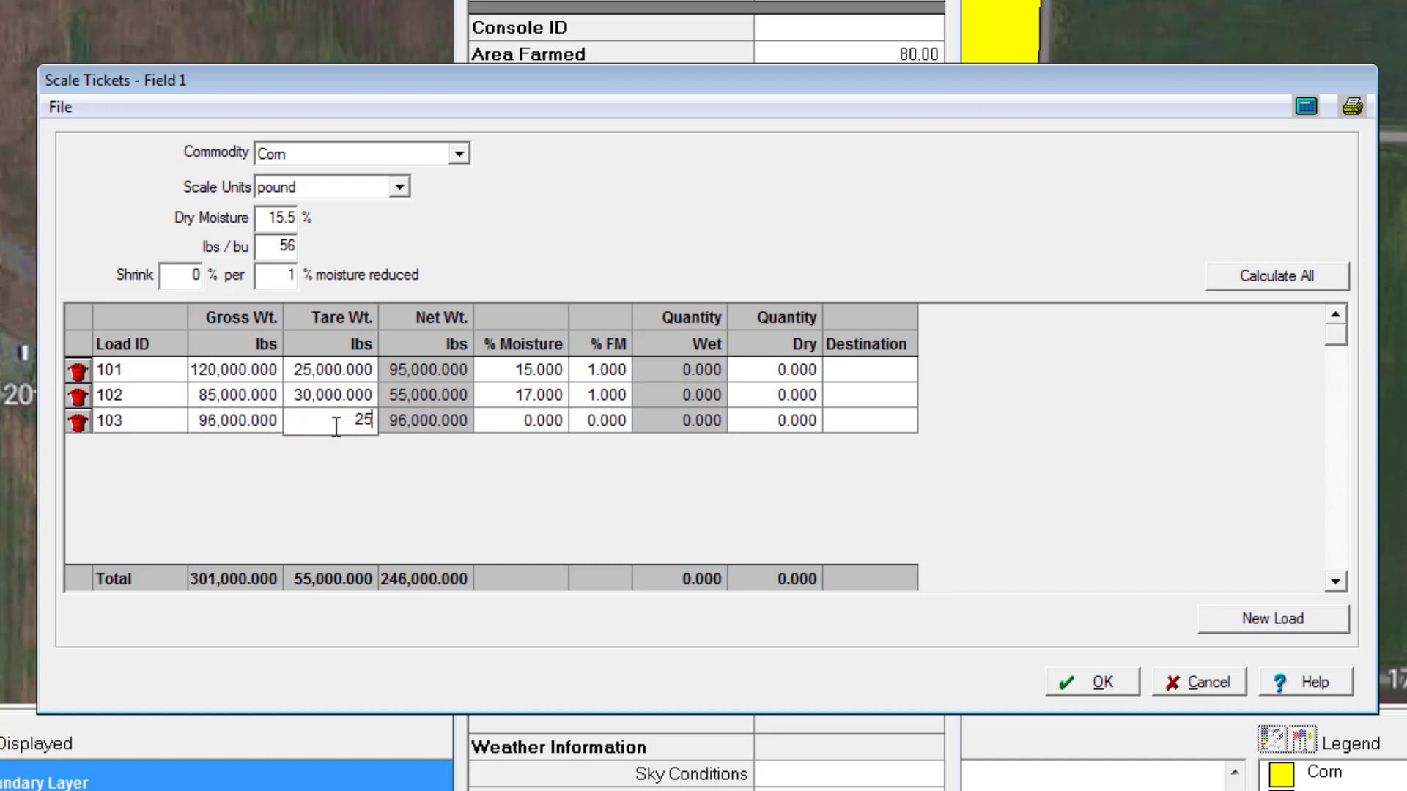
pyautogui.click(533, 425)
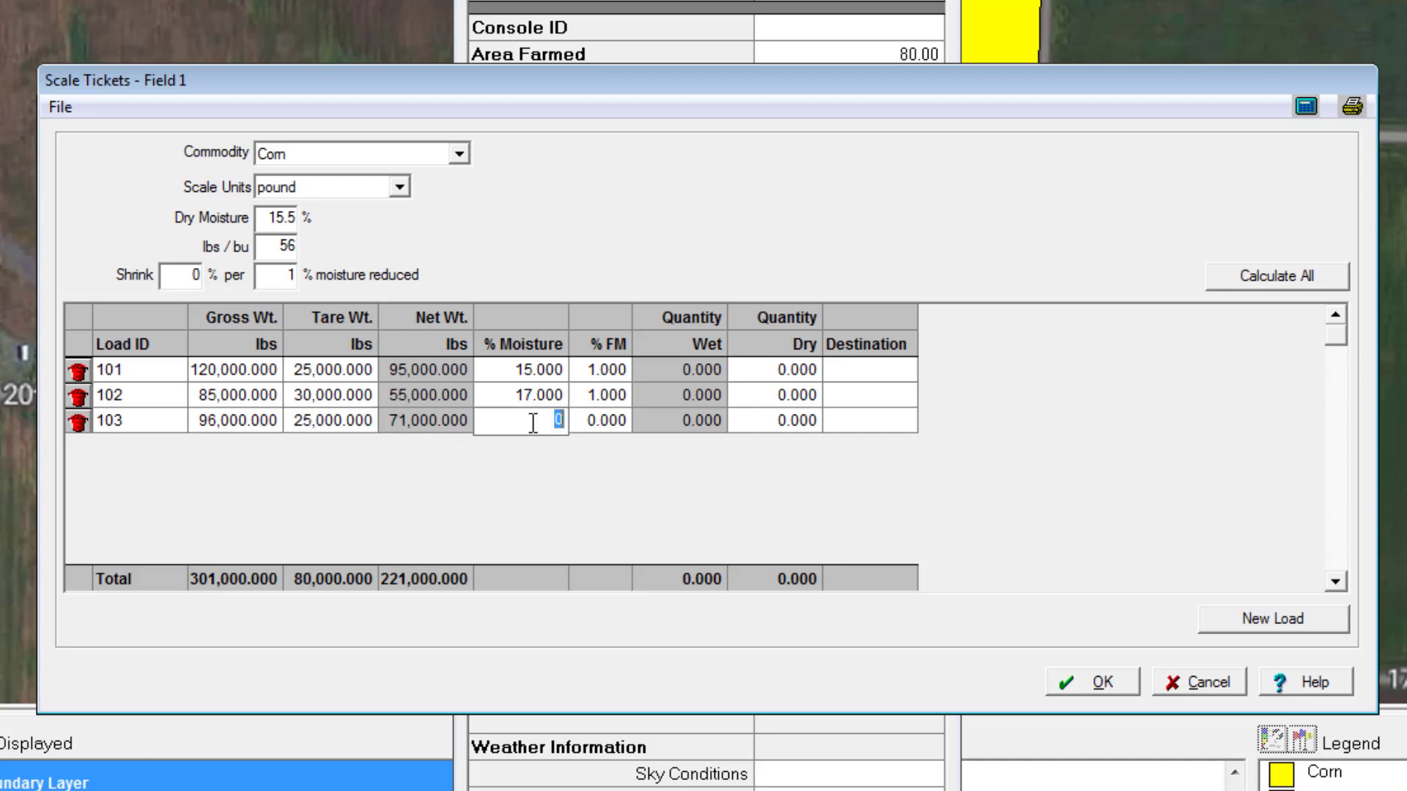
pyautogui.write('15.5')
pyautogui.click(775, 420)
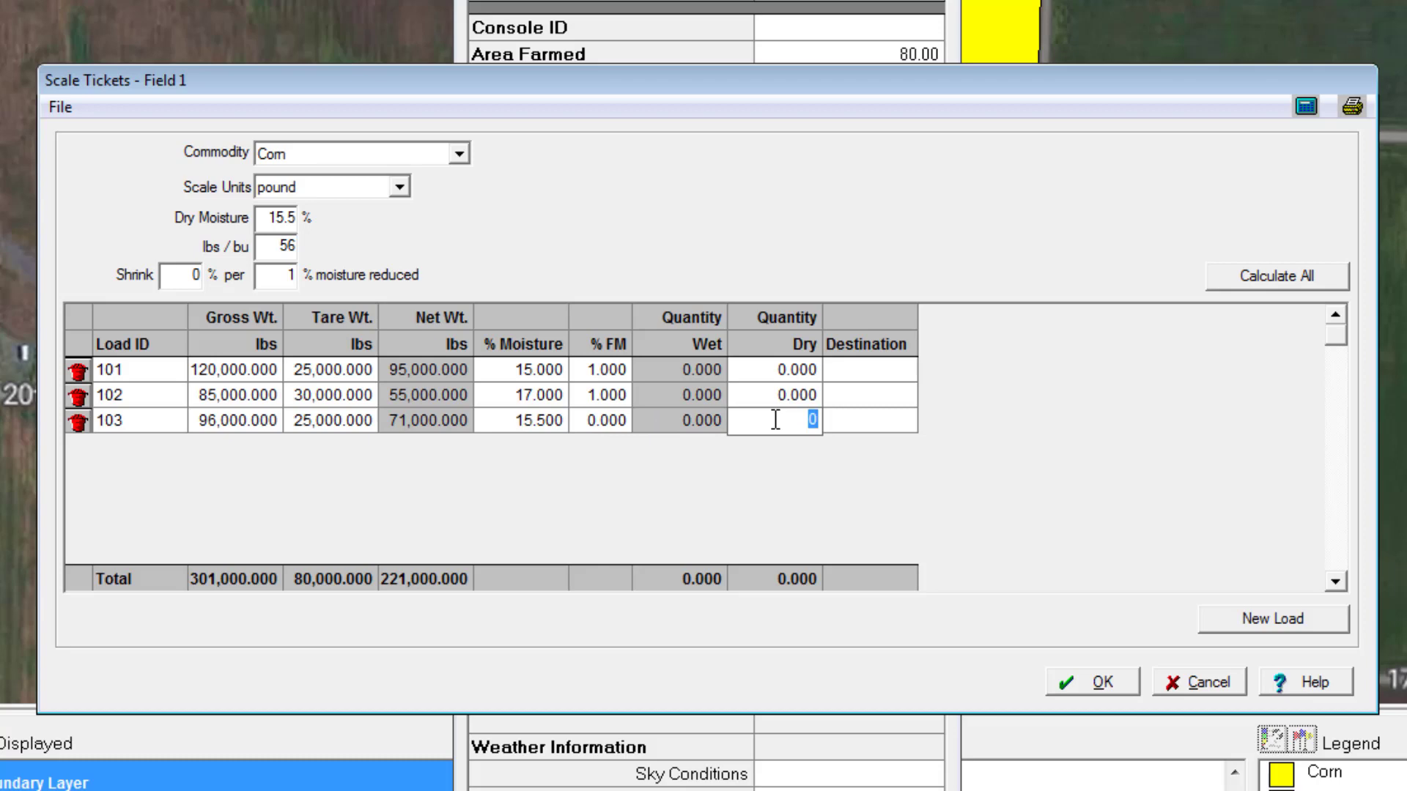
# Send loads 101–103 to Bin 1, calculate all quantities and save the scale tickets
pyautogui.click(891, 374)
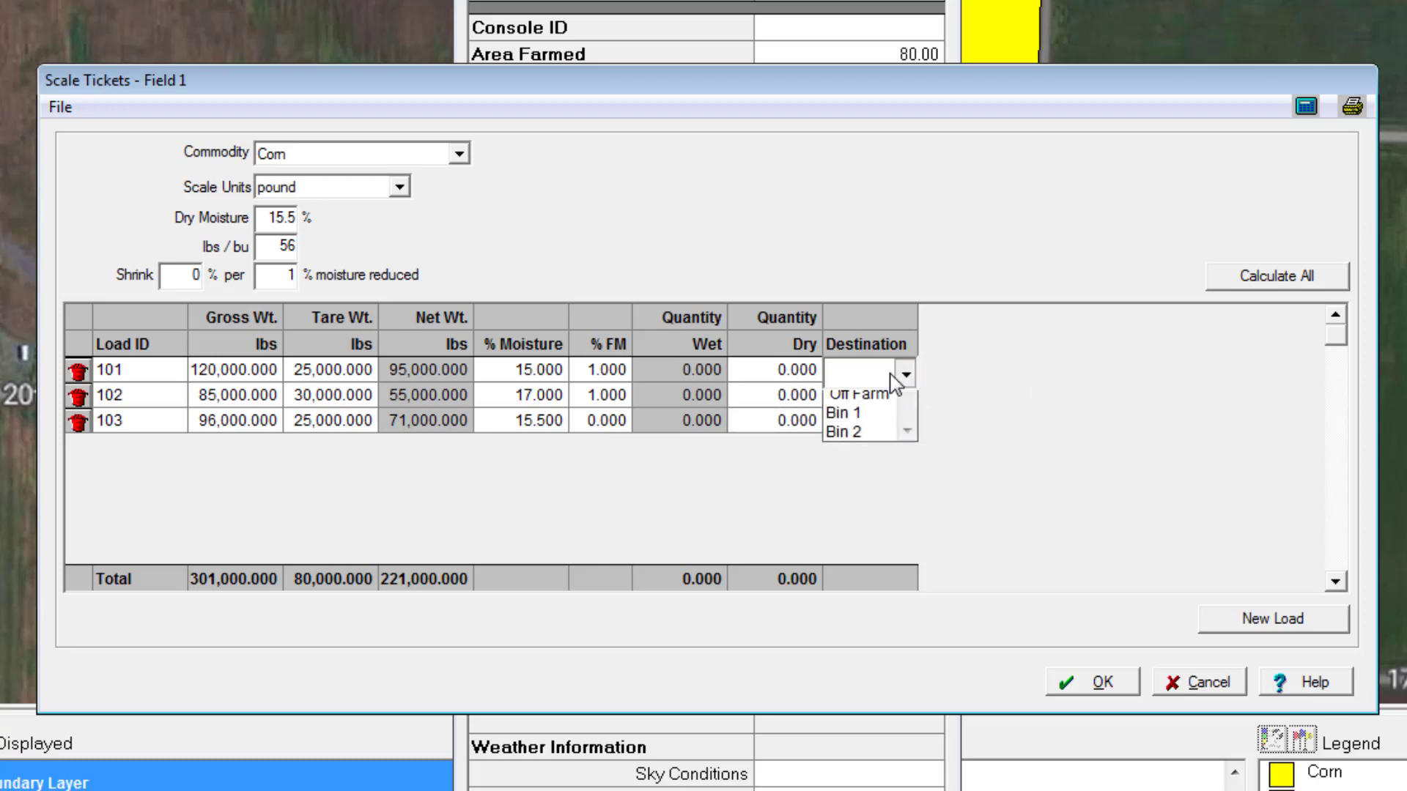
pyautogui.click(883, 397)
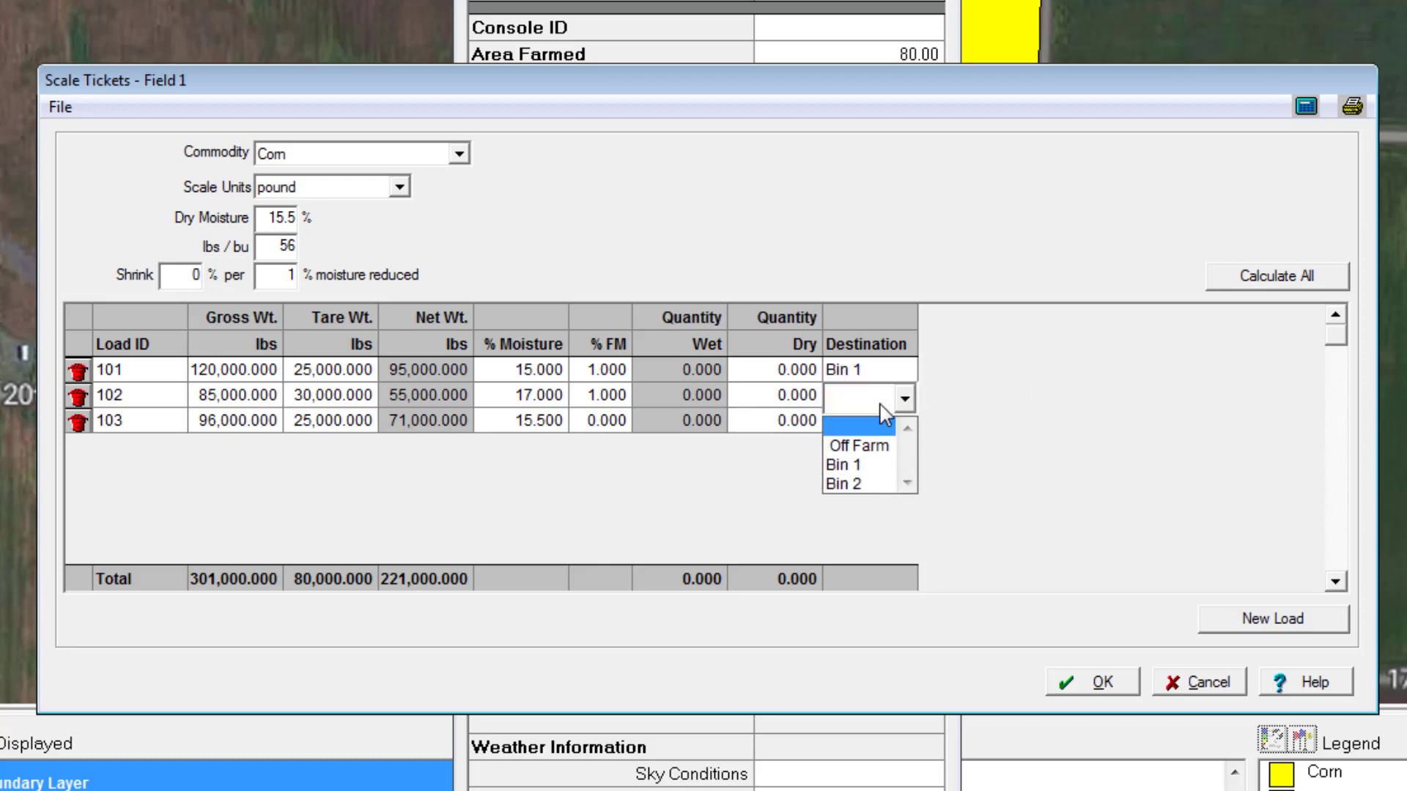
pyautogui.click(864, 465)
pyautogui.click(868, 423)
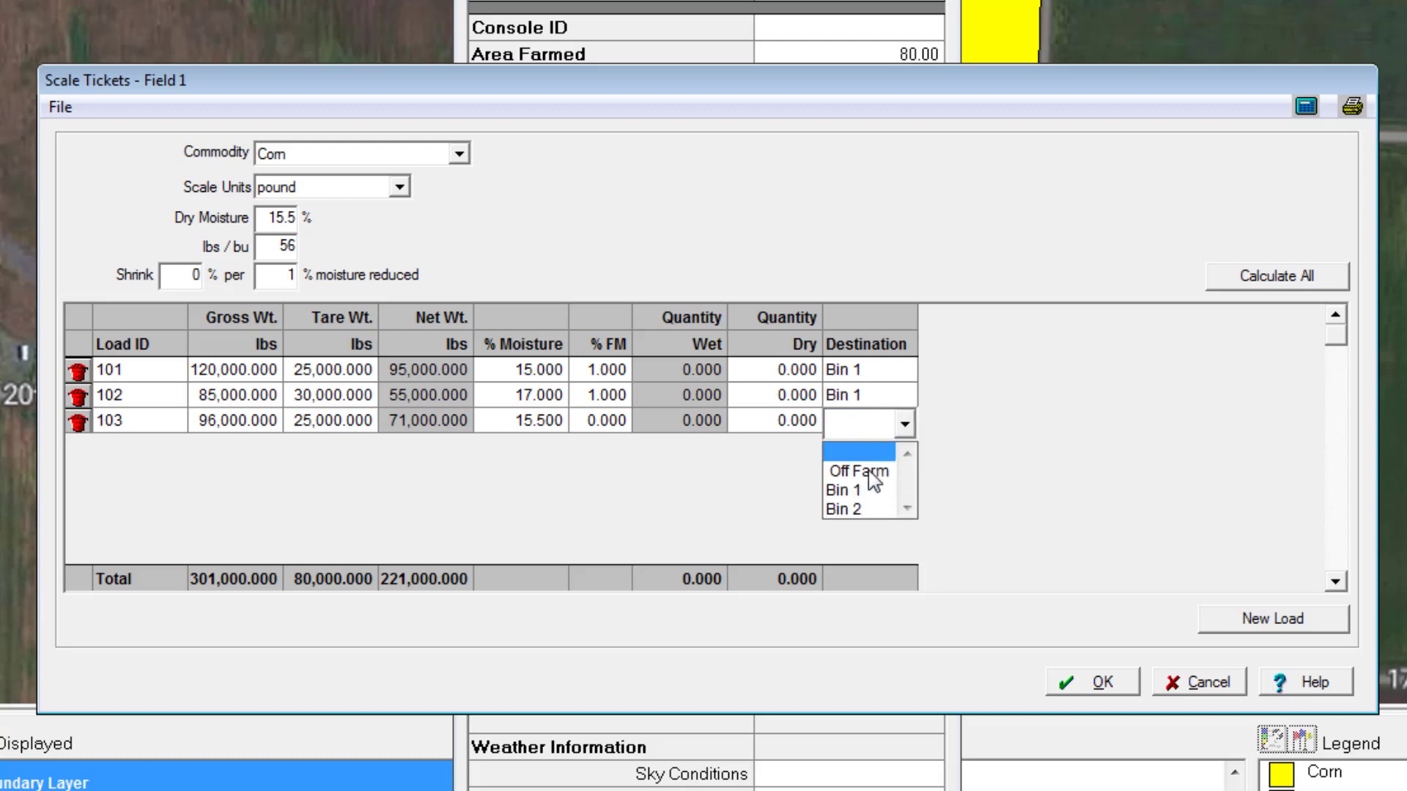
pyautogui.click(868, 490)
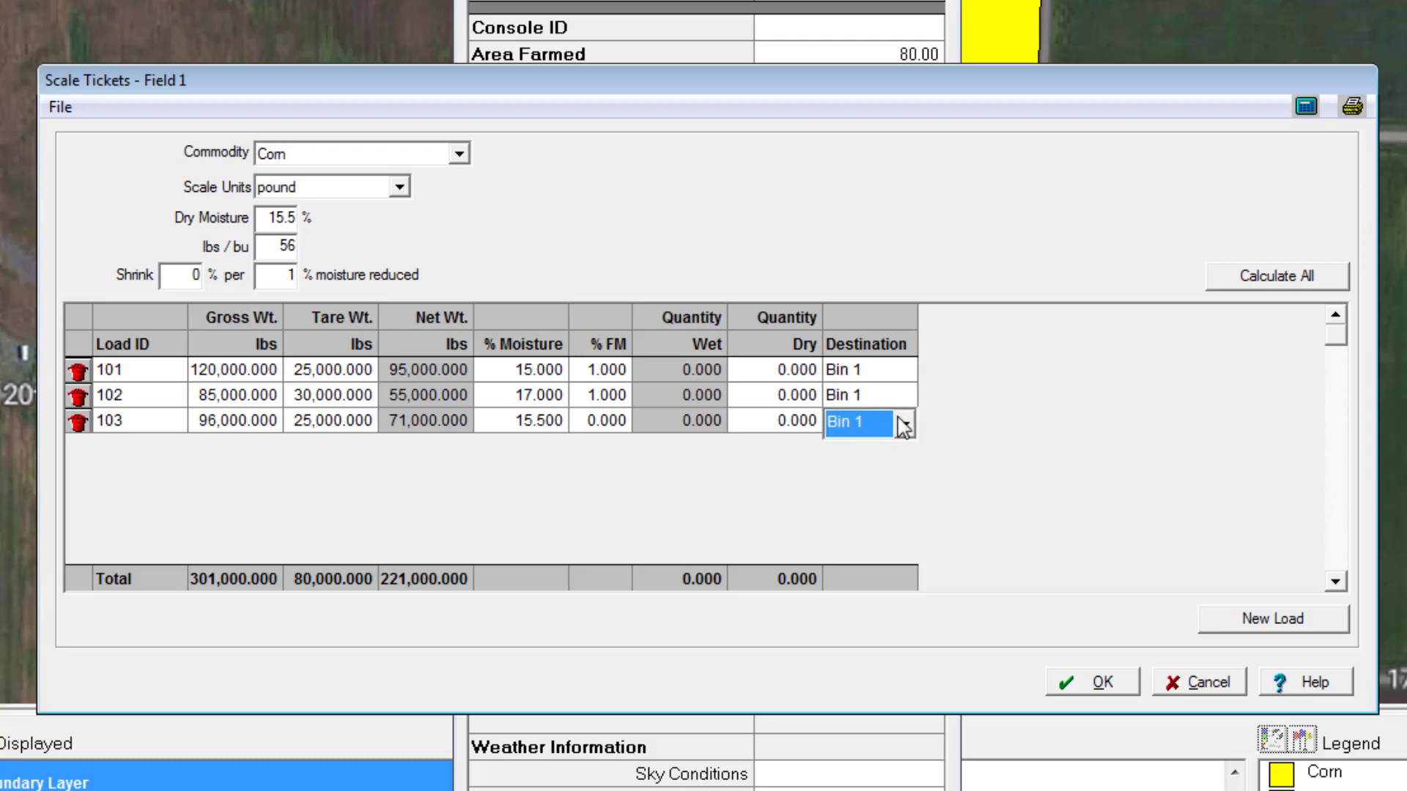
pyautogui.click(1274, 283)
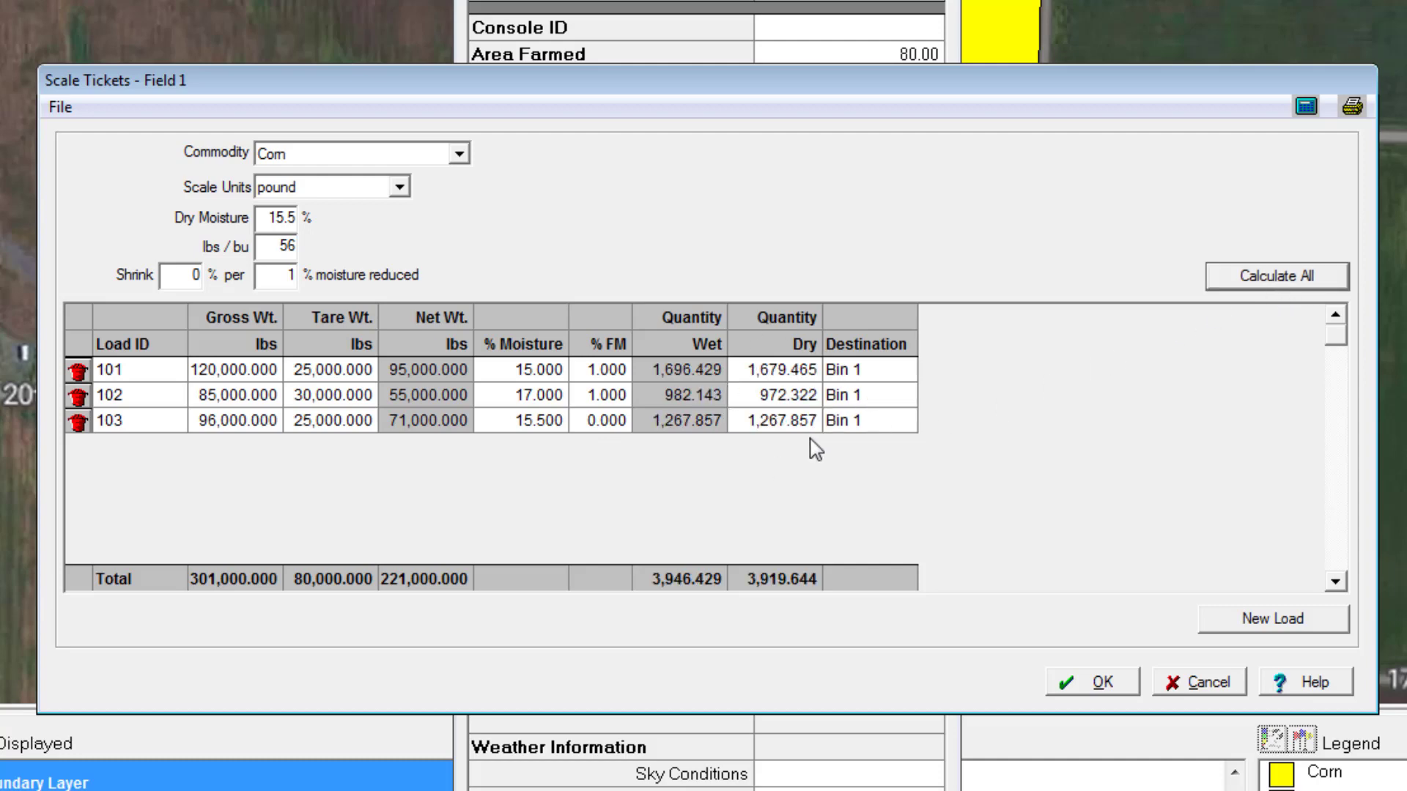
pyautogui.click(1107, 684)
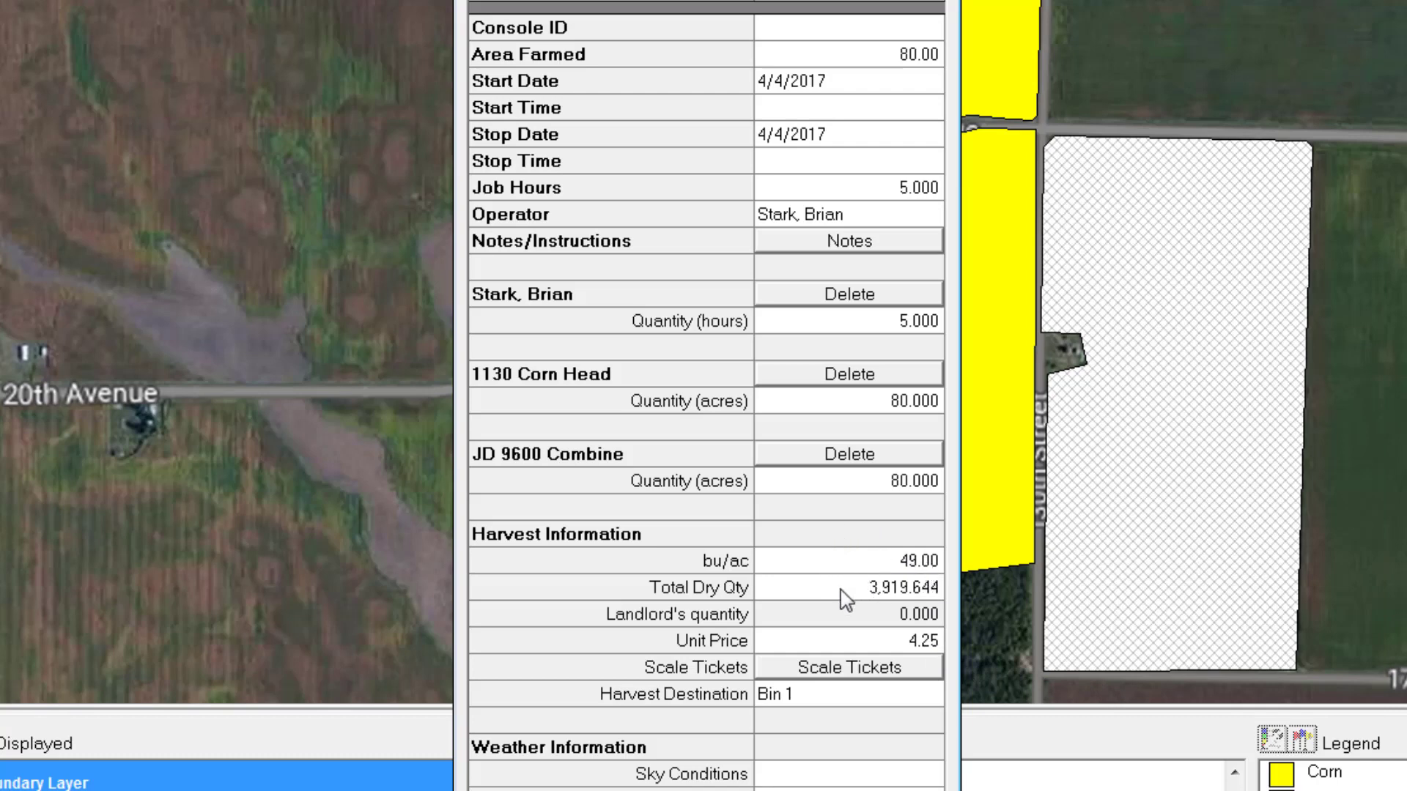
# Reopen Field 1's Scale Tickets from Harvest Information, showing loads 101–103
pyautogui.click(866, 669)
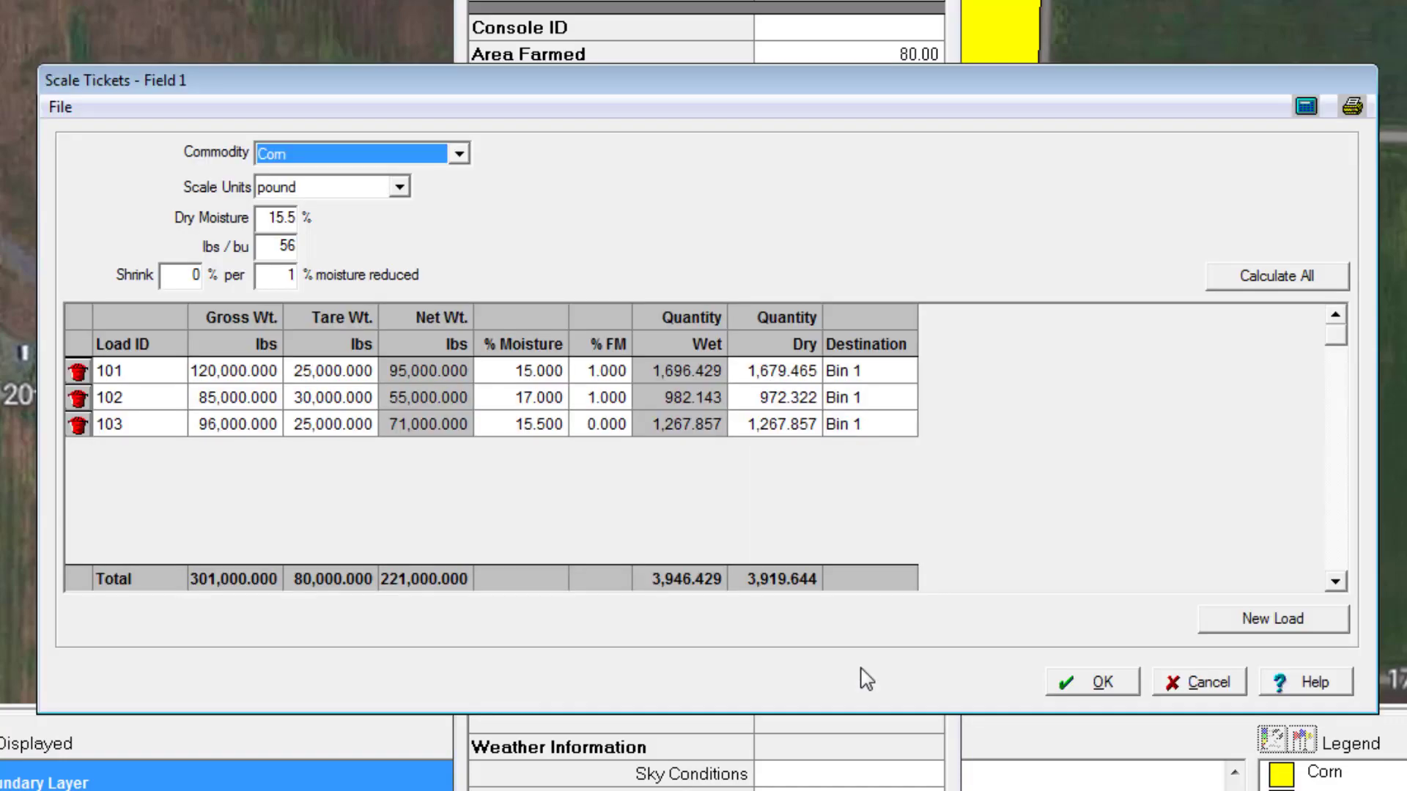
# Add load 104: gross 150,000, tare 65000, 15.5% moisture
pyautogui.click(1255, 619)
pyautogui.click(142, 453)
pyautogui.write('104')
pyautogui.click(251, 454)
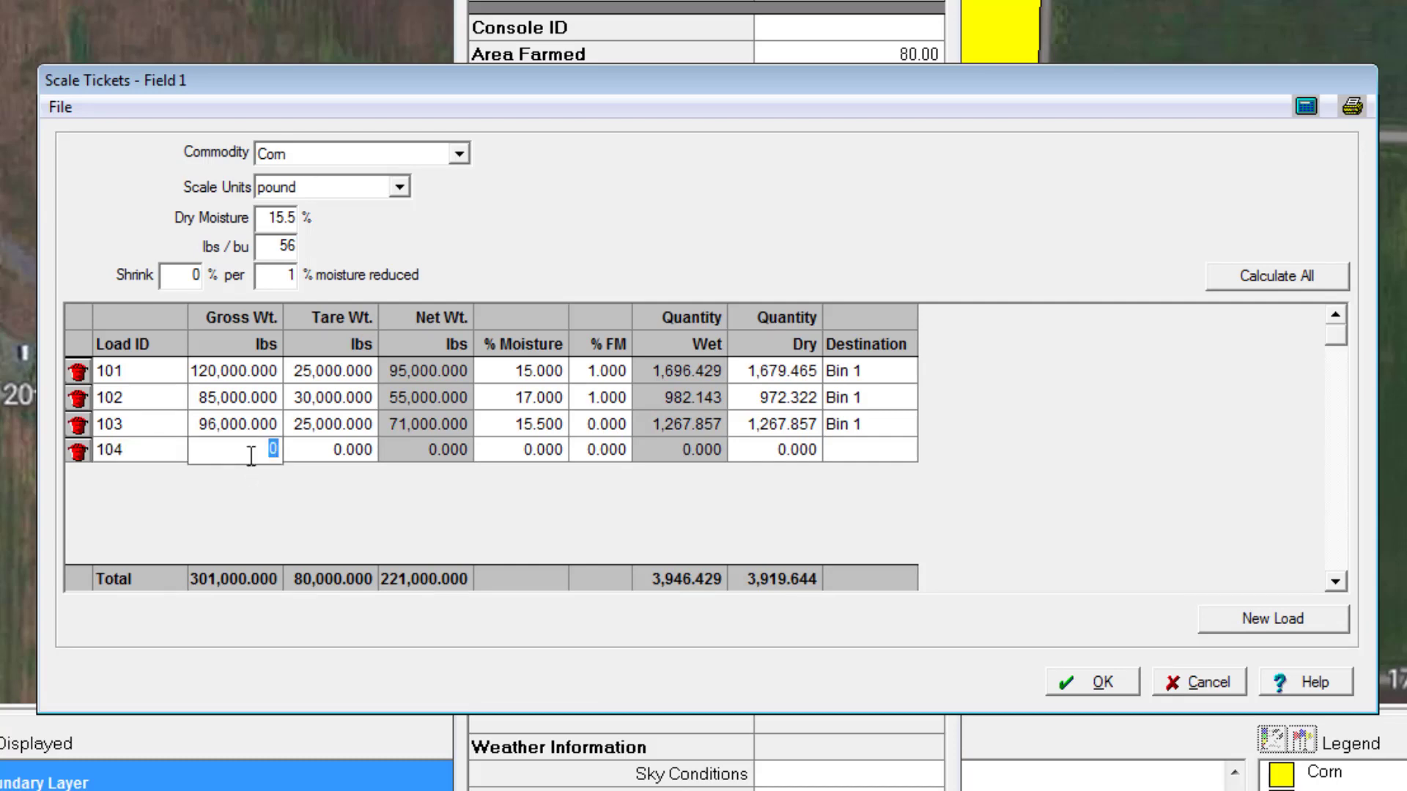
pyautogui.write('150,000')
pyautogui.click(356, 456)
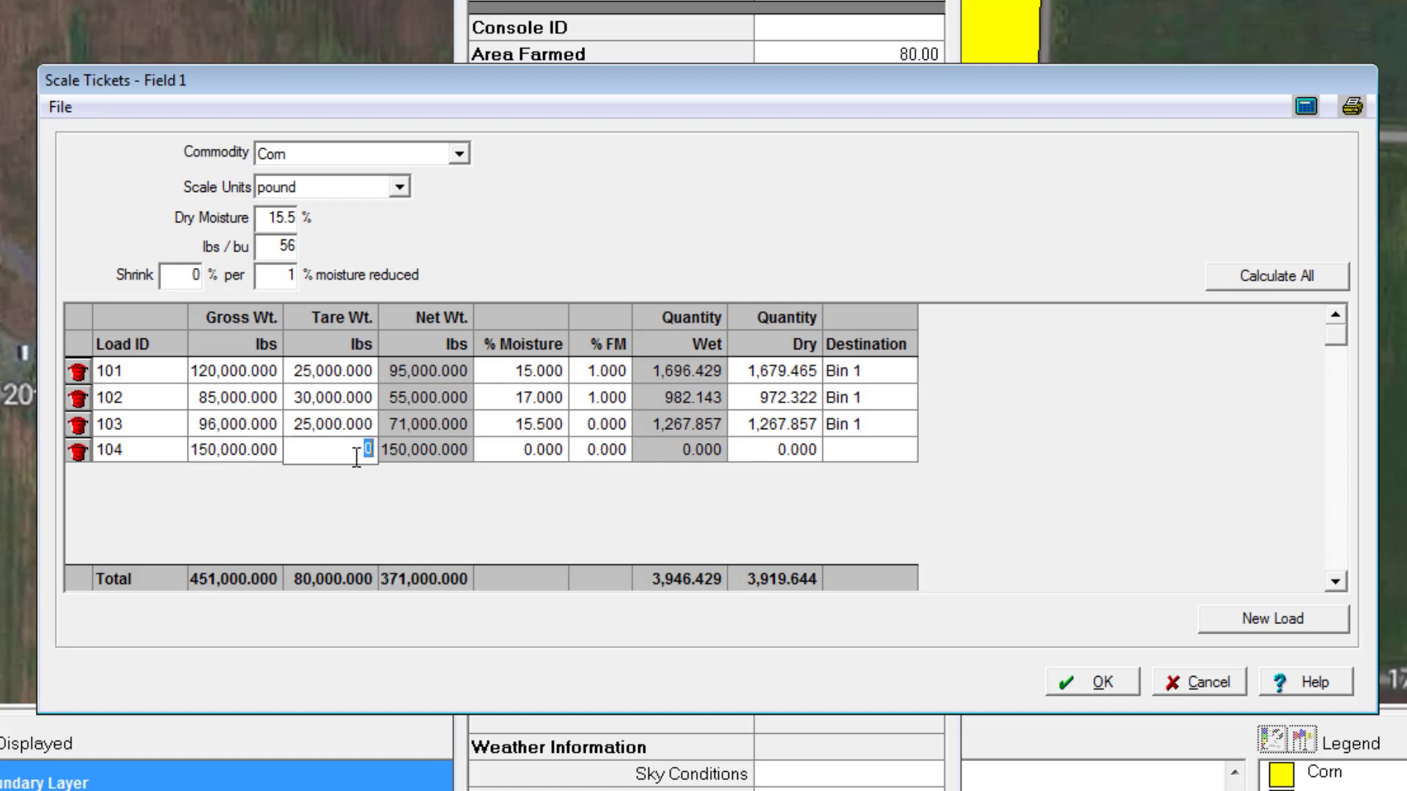
pyautogui.write('65000')
pyautogui.click(524, 453)
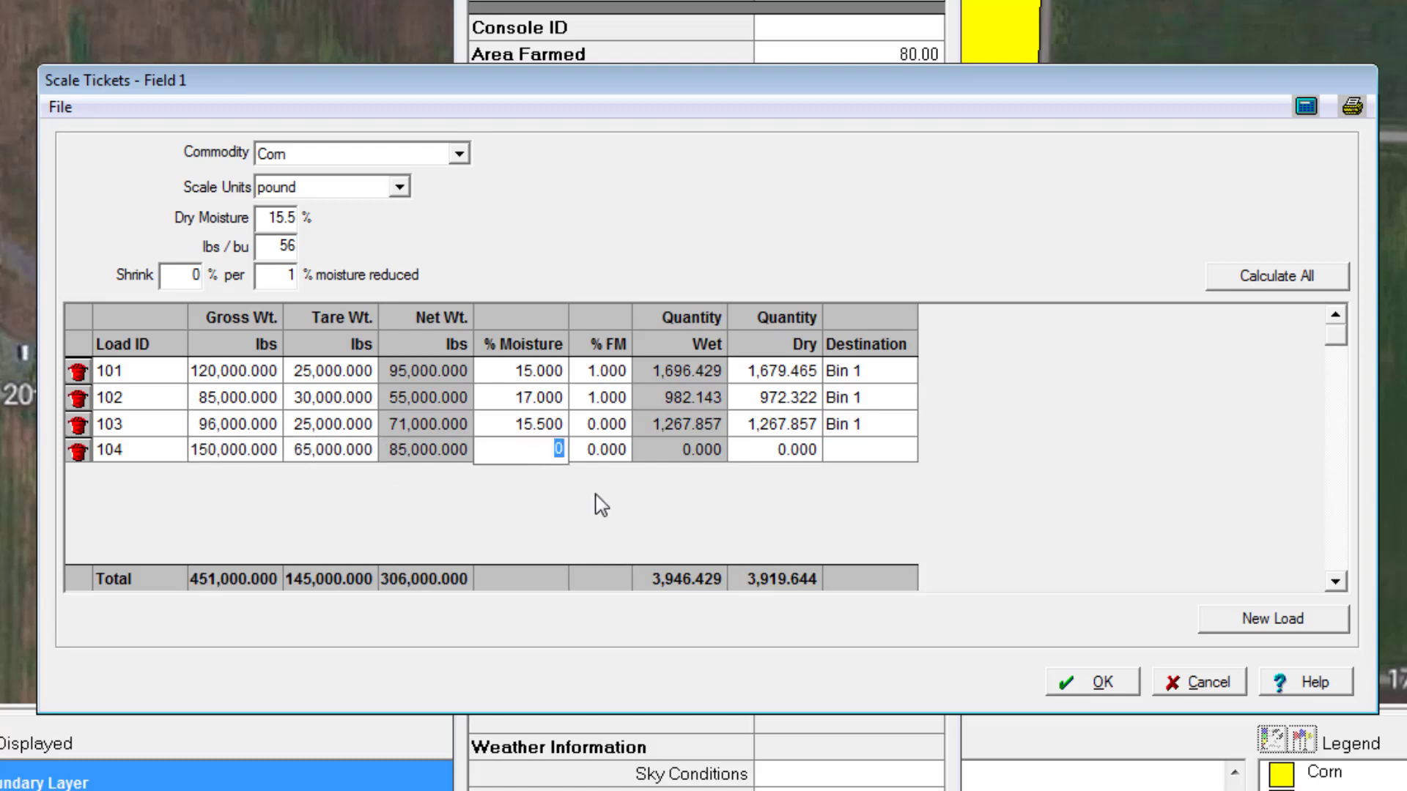
pyautogui.write('15.5')
pyautogui.click(770, 455)
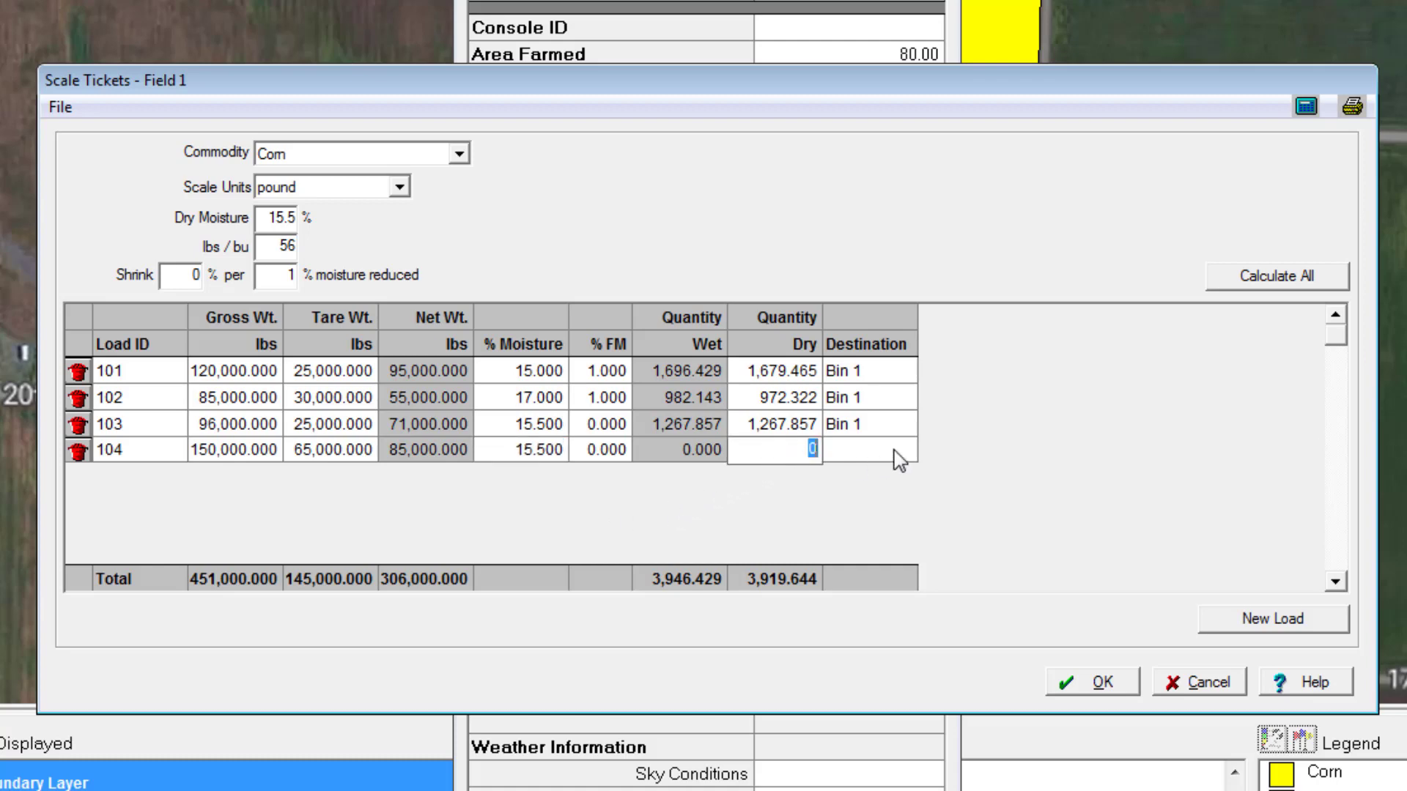
# Recalculate quantities, send load 104 to Bin 1 and save the scale tickets
pyautogui.click(1265, 286)
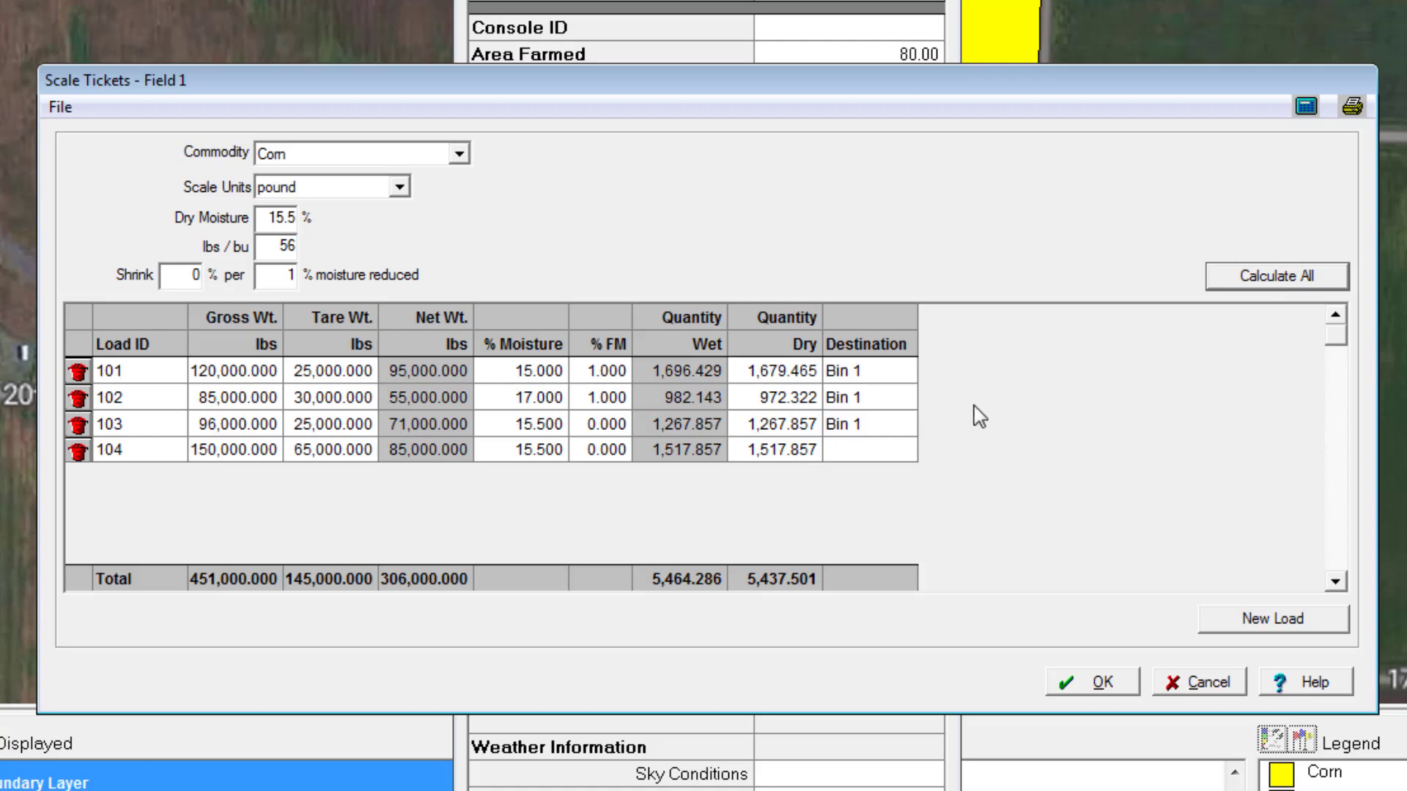
pyautogui.click(902, 456)
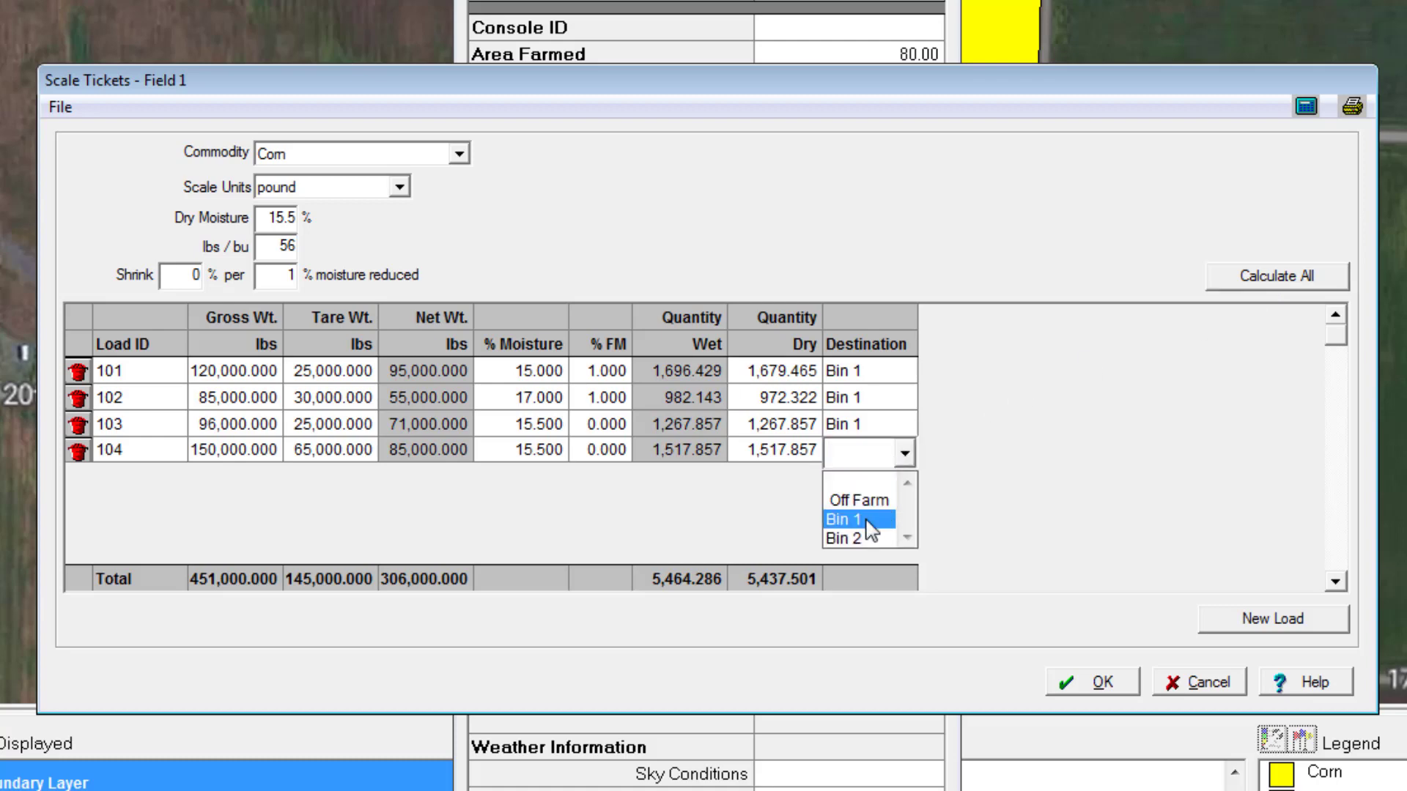
pyautogui.click(883, 519)
pyautogui.click(1092, 687)
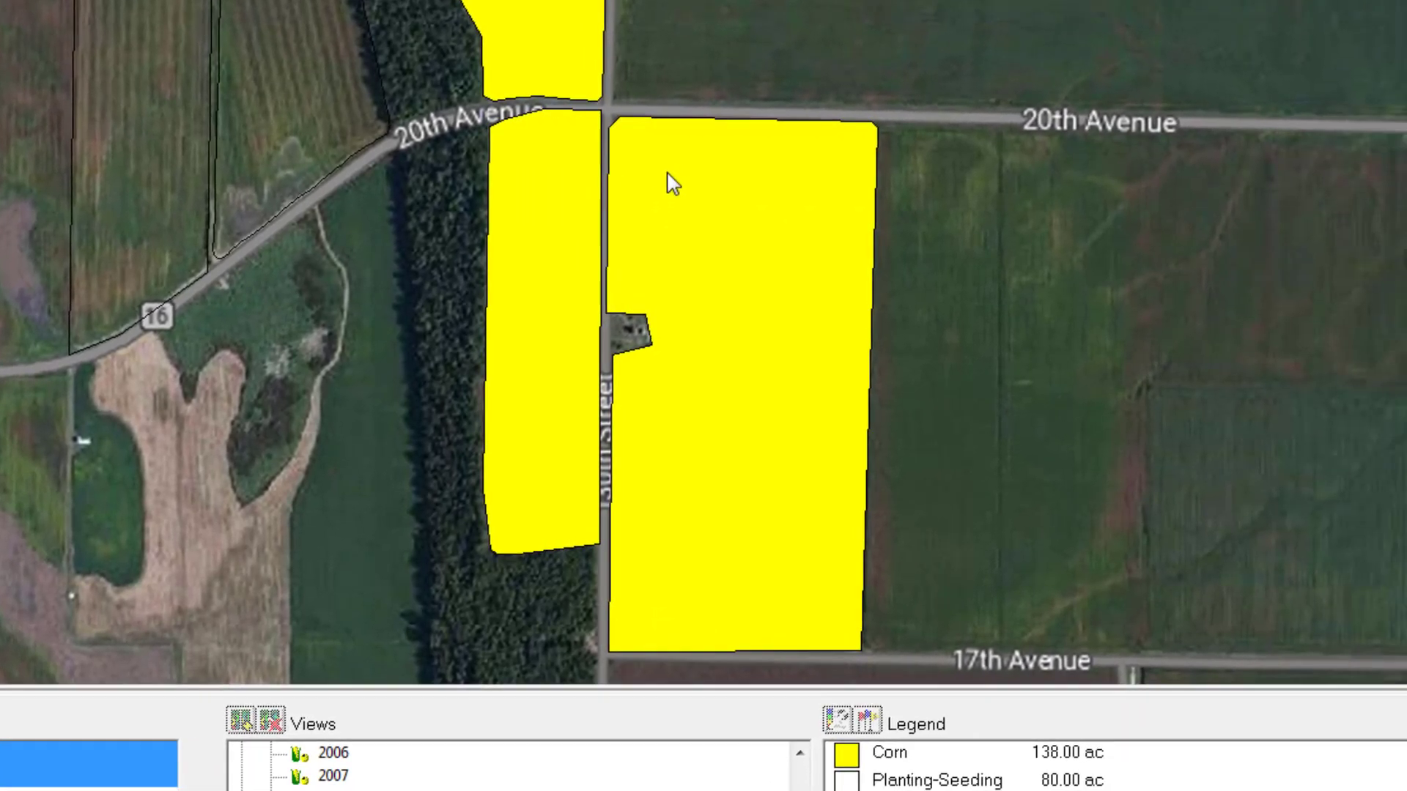
pyautogui.rightClick(668, 178)
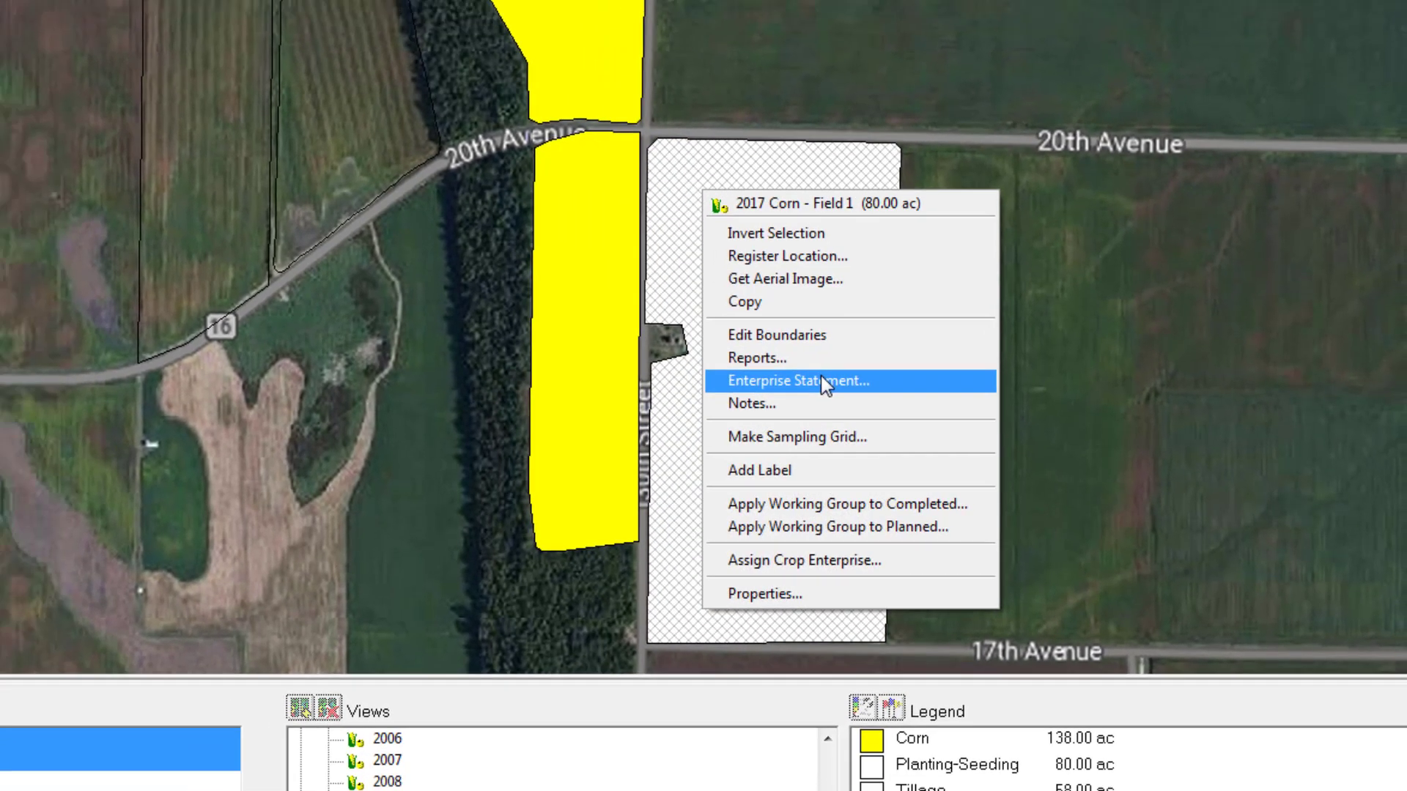
pyautogui.click(795, 372)
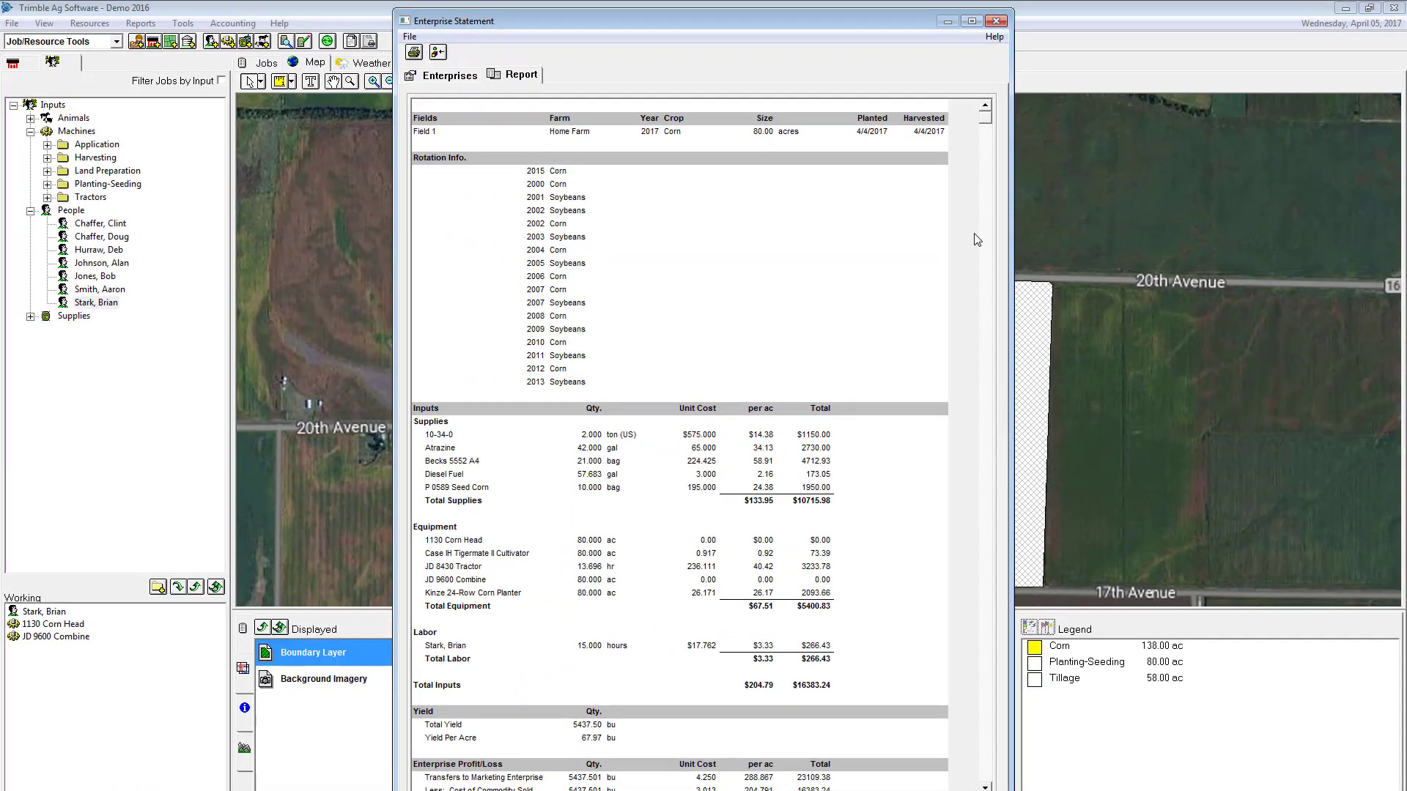
pyautogui.moveTo(987, 125); pyautogui.dragTo(986, 364)
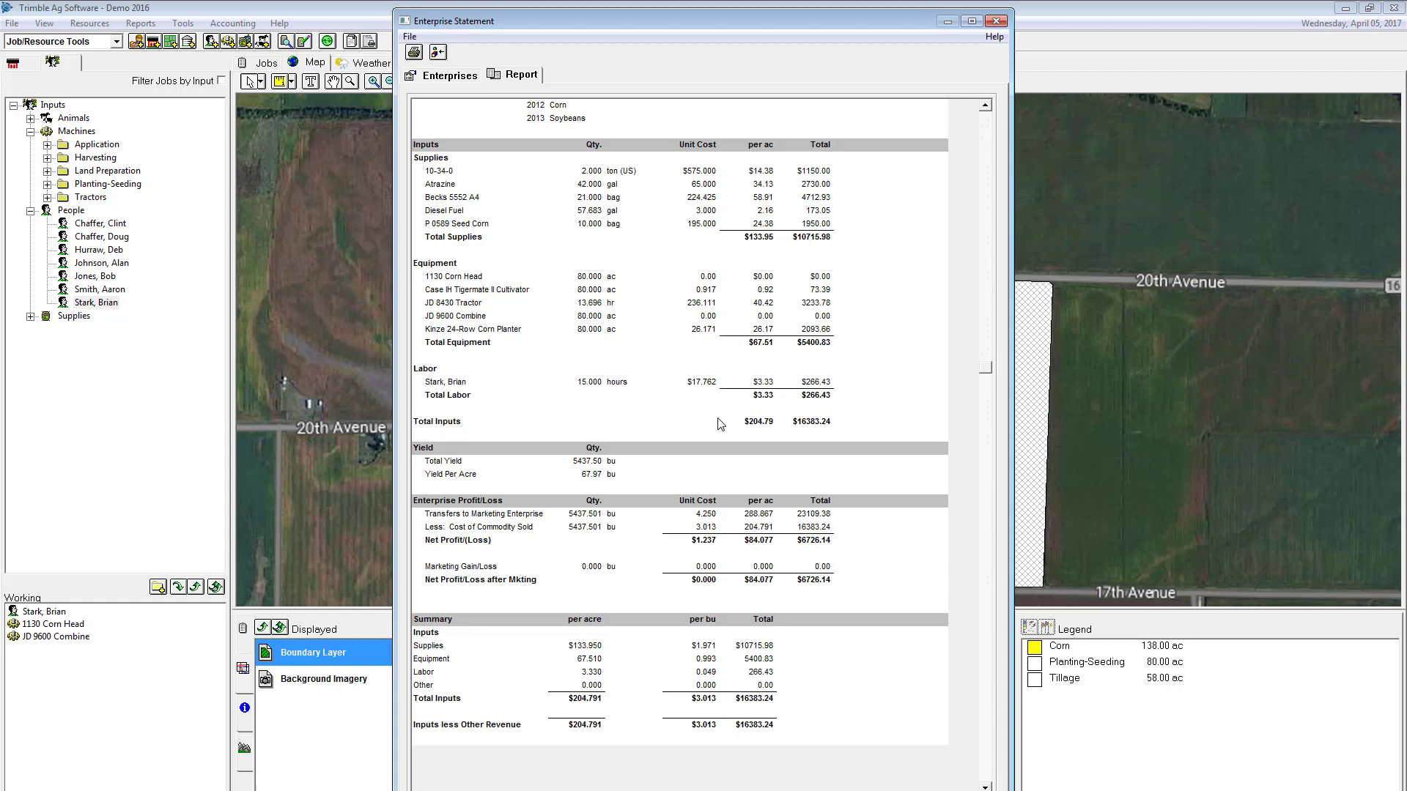
pyautogui.moveTo(987, 375); pyautogui.dragTo(997, 455)
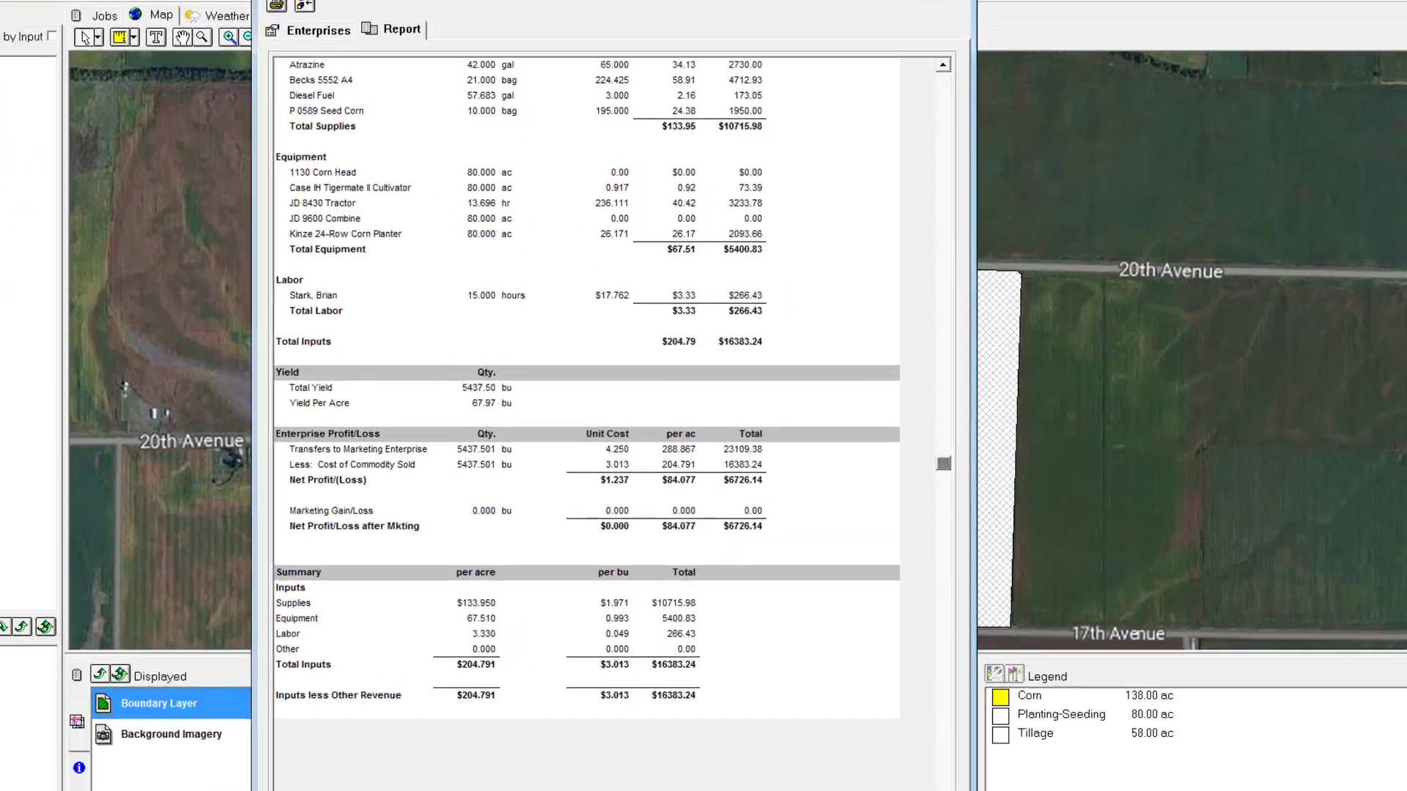
pyautogui.click(996, 21)
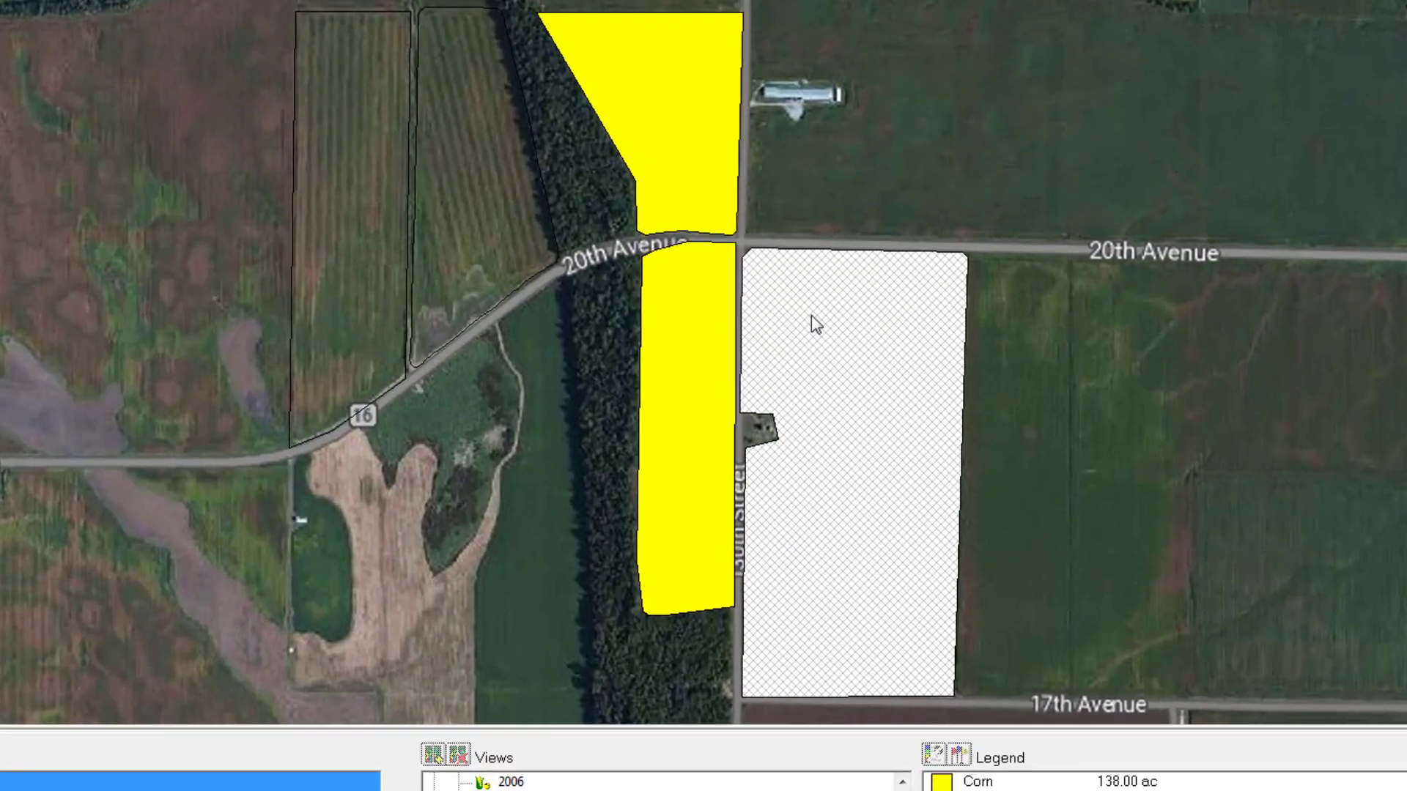
pyautogui.rightClick(801, 312)
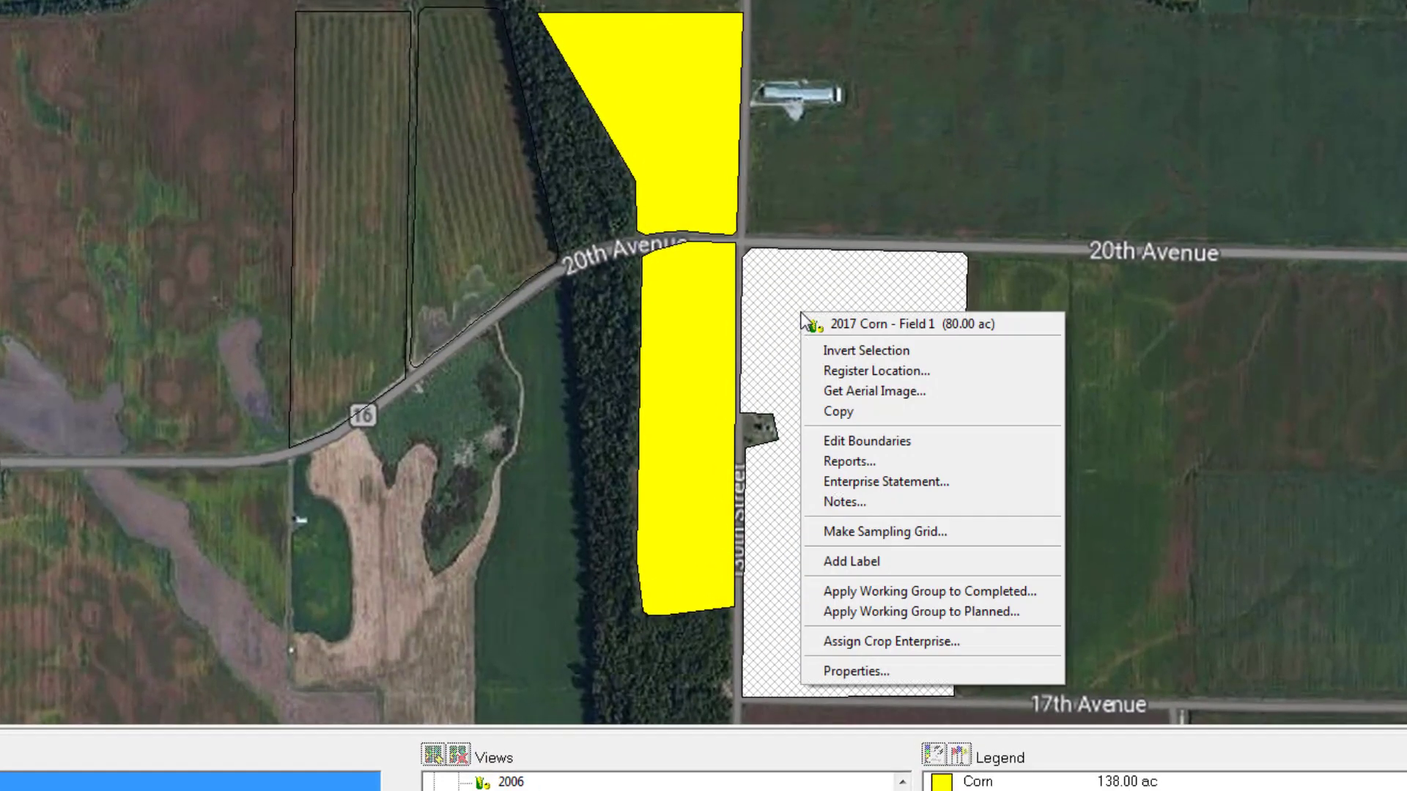
pyautogui.click(865, 462)
pyautogui.moveTo(654, 498); pyautogui.dragTo(664, 541)
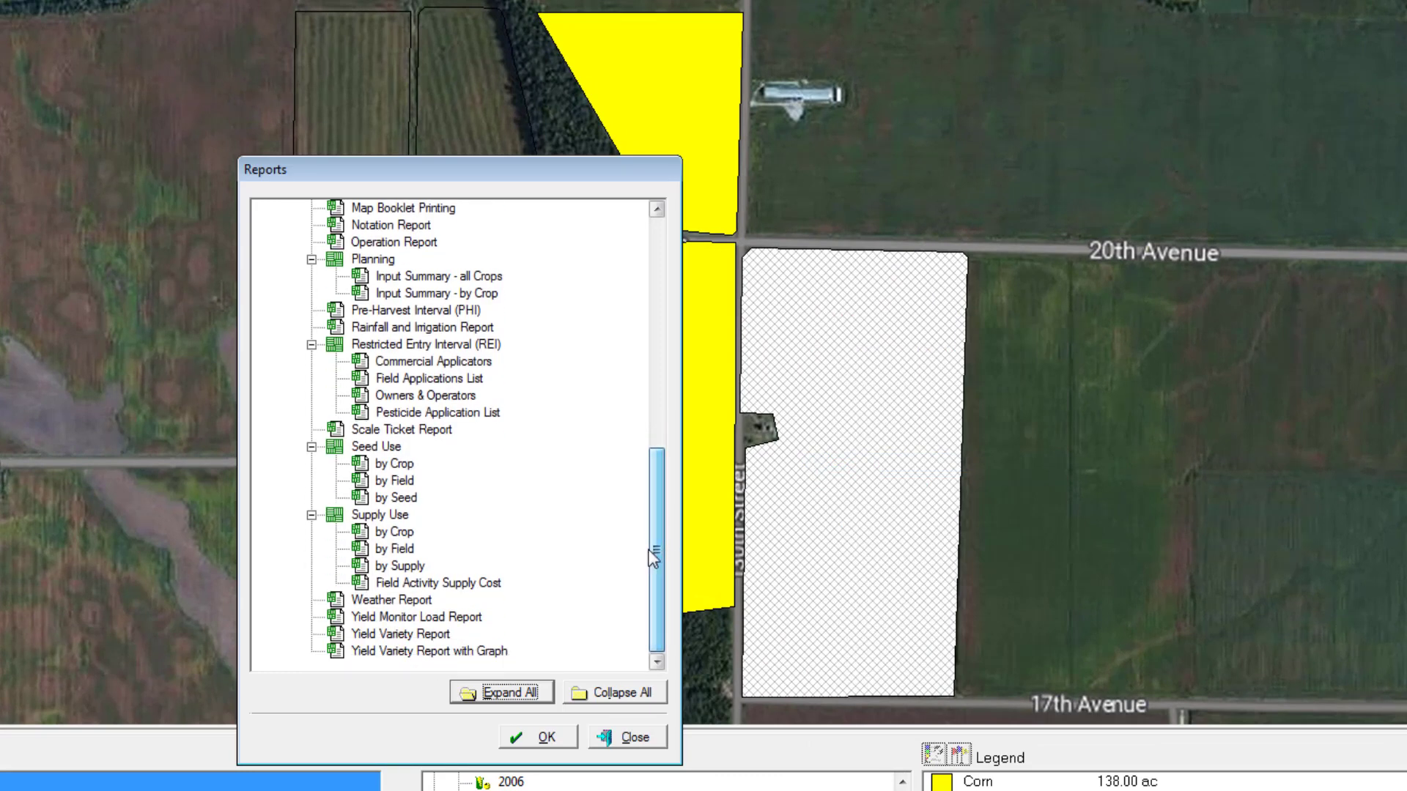
pyautogui.click(401, 432)
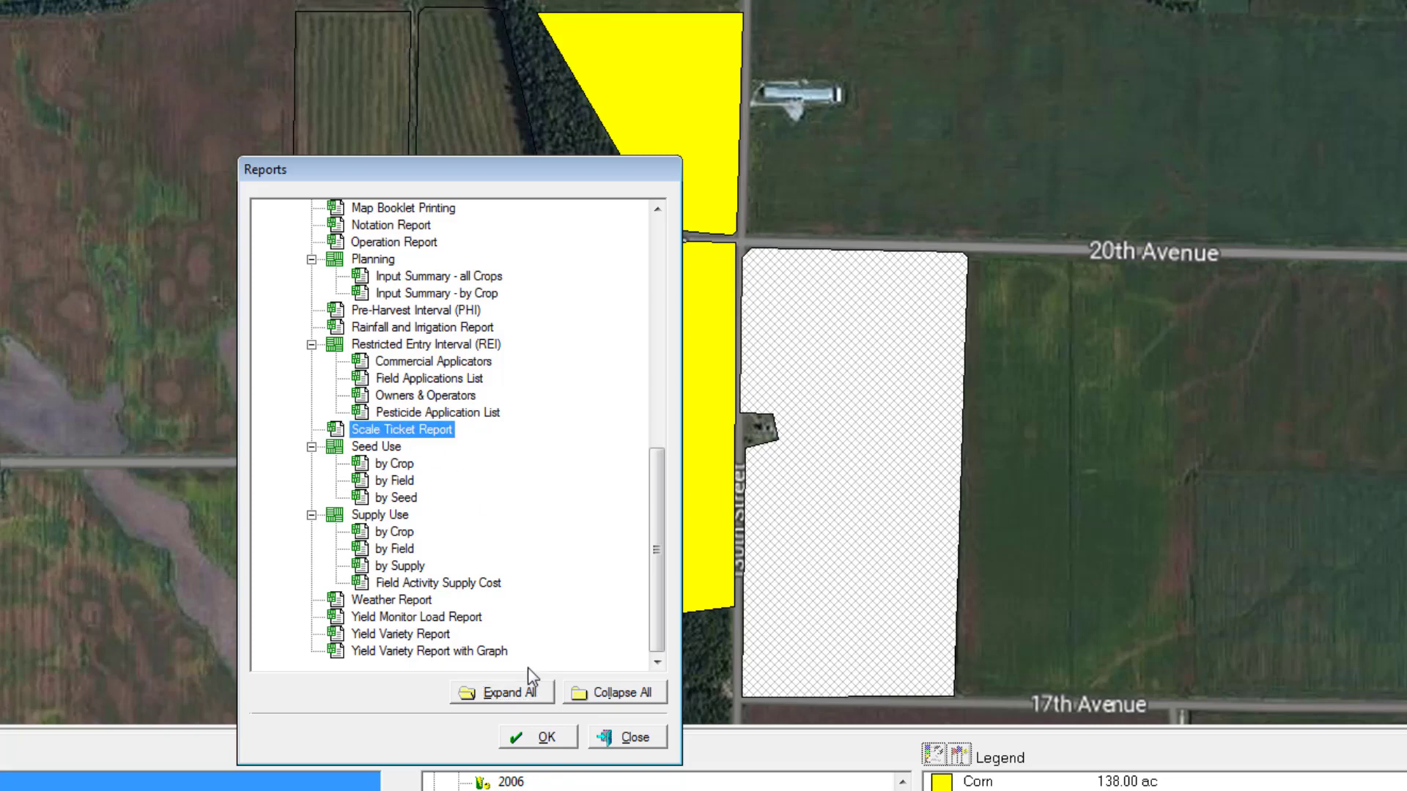
pyautogui.click(545, 739)
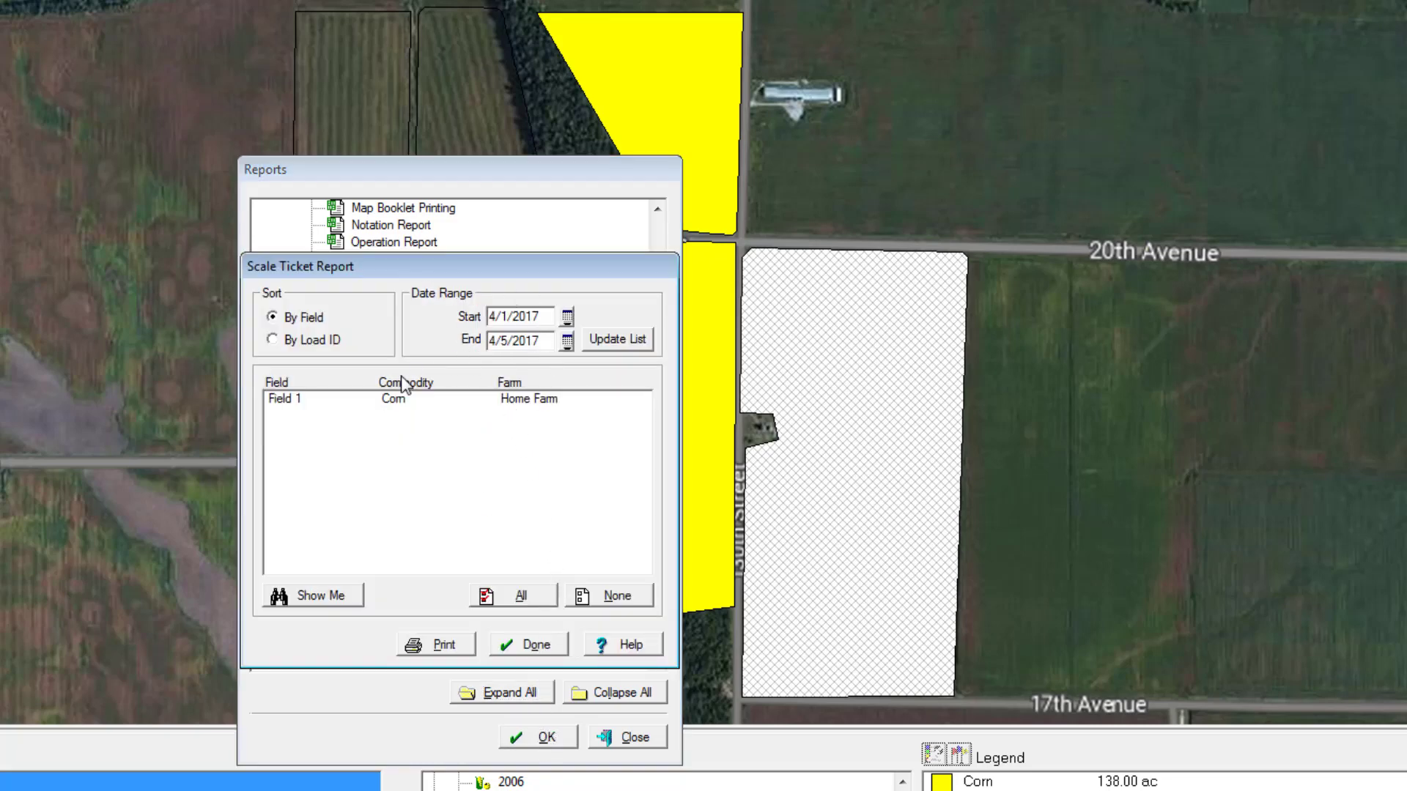
pyautogui.click(287, 403)
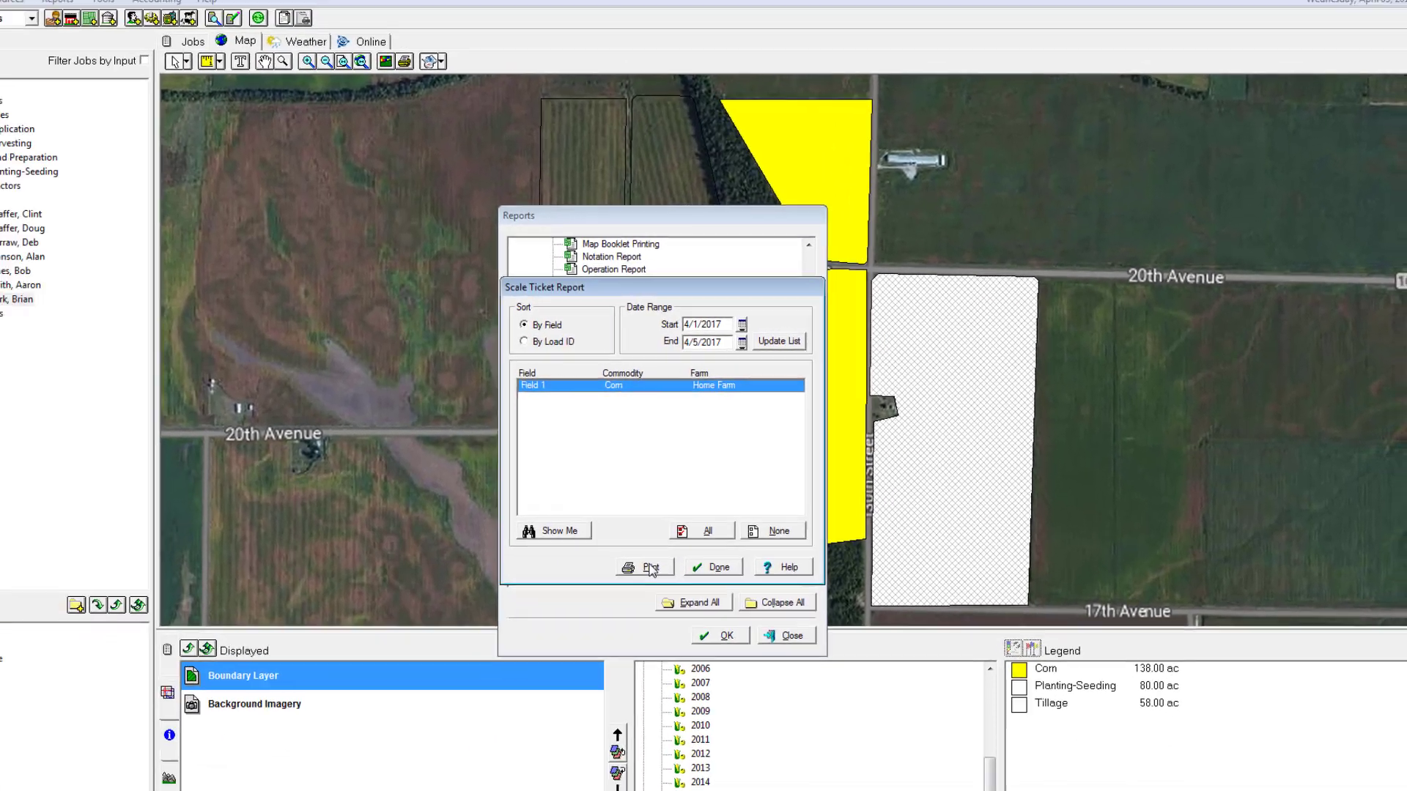
pyautogui.click(546, 738)
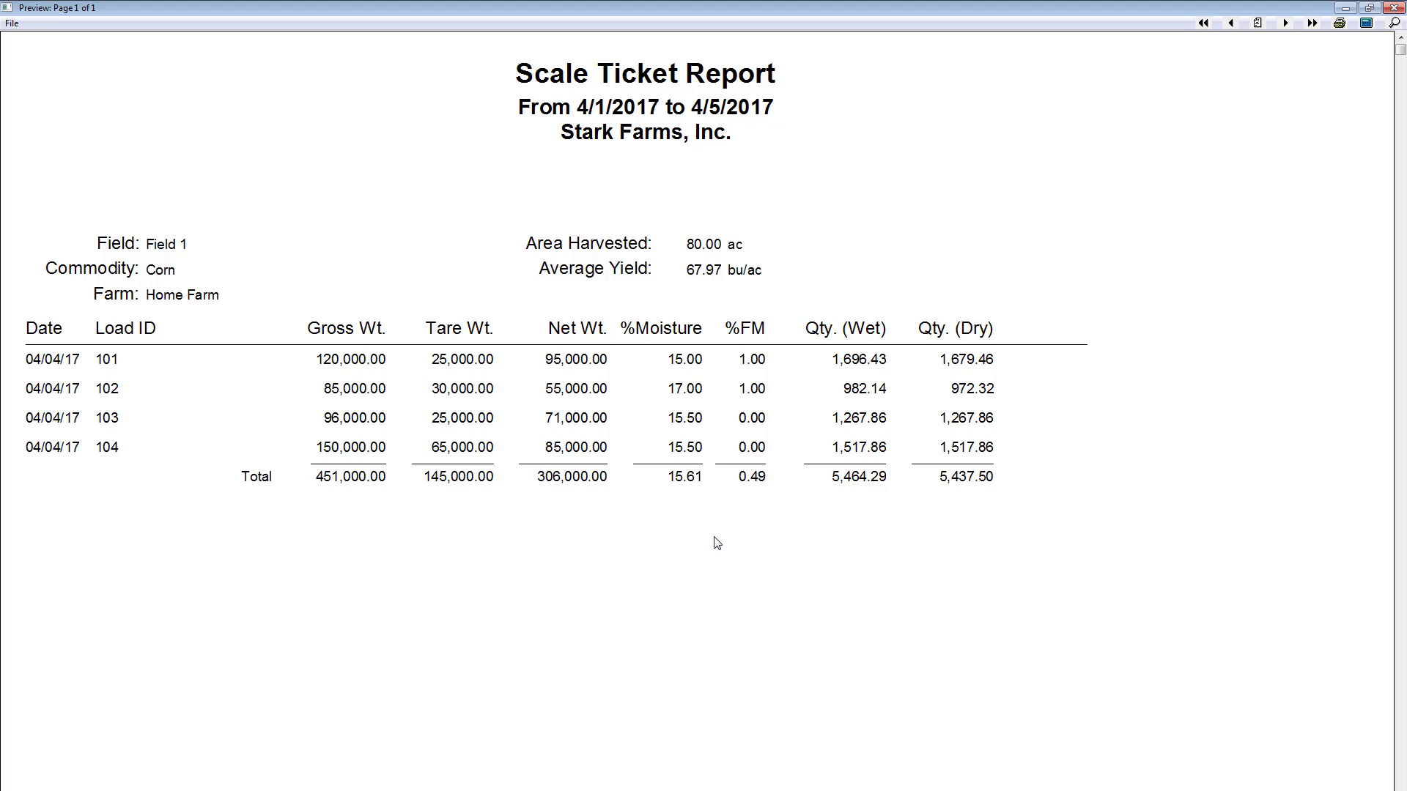
pyautogui.click(1393, 8)
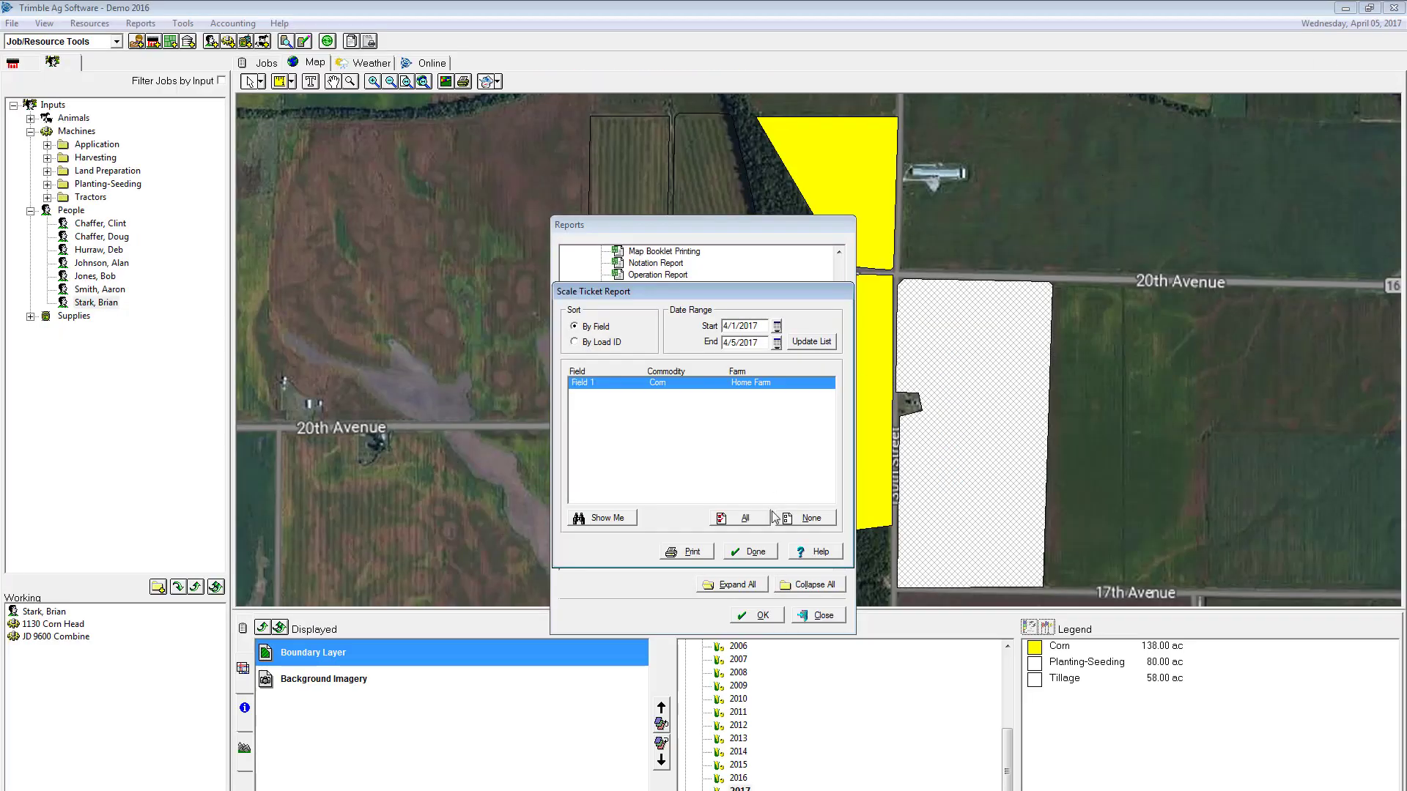
pyautogui.click(756, 555)
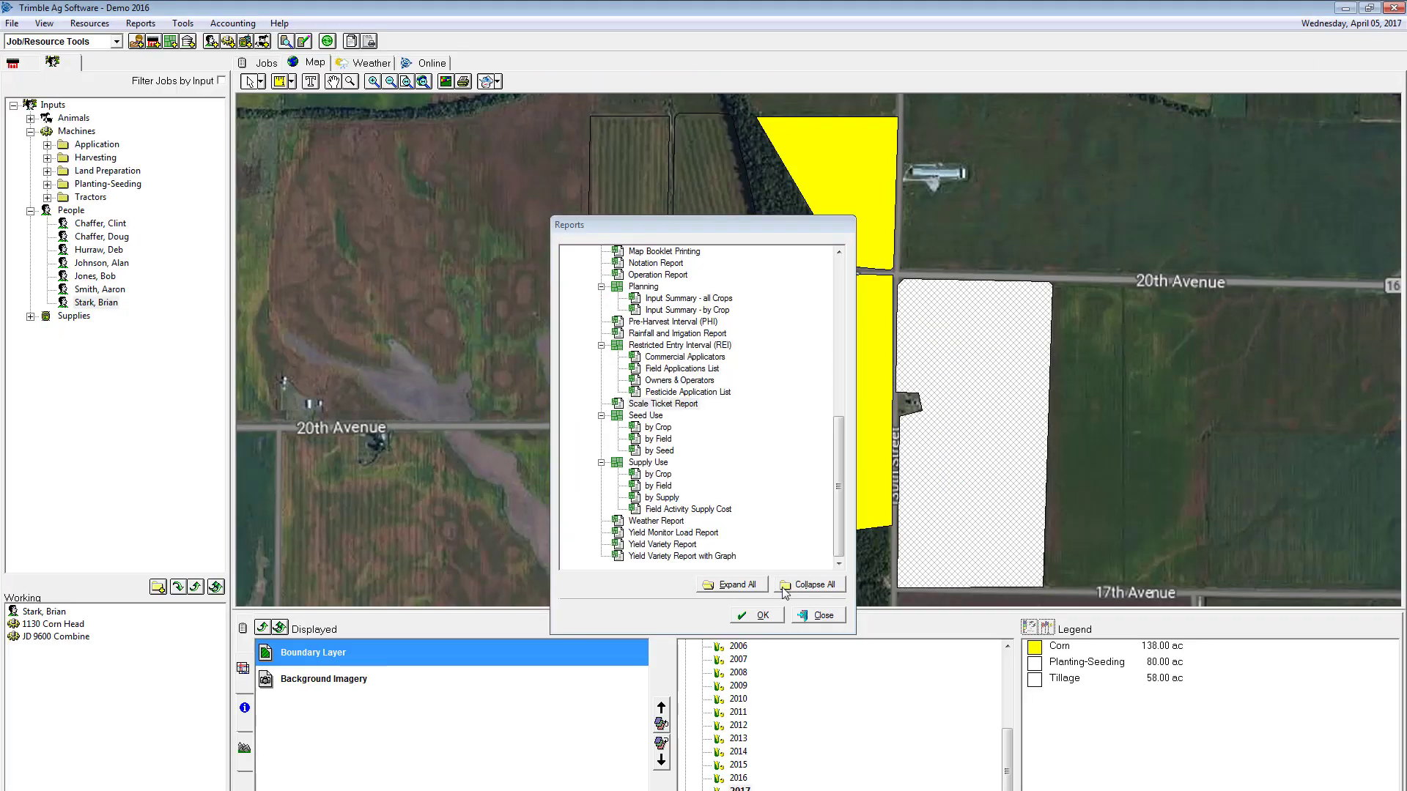
pyautogui.click(821, 616)
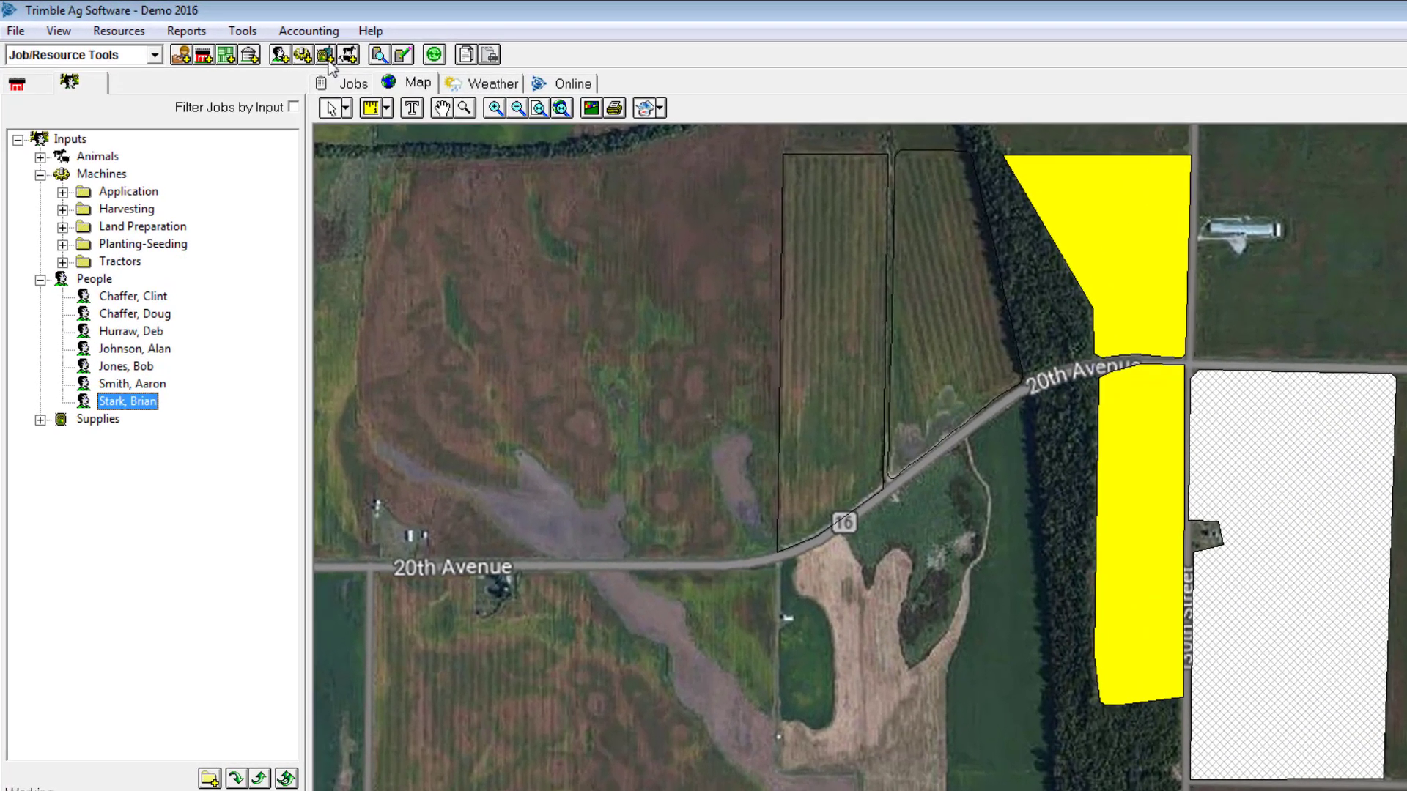
# Run the Bin Activity inventory report for Bin 1 and print its preview
pyautogui.click(237, 25)
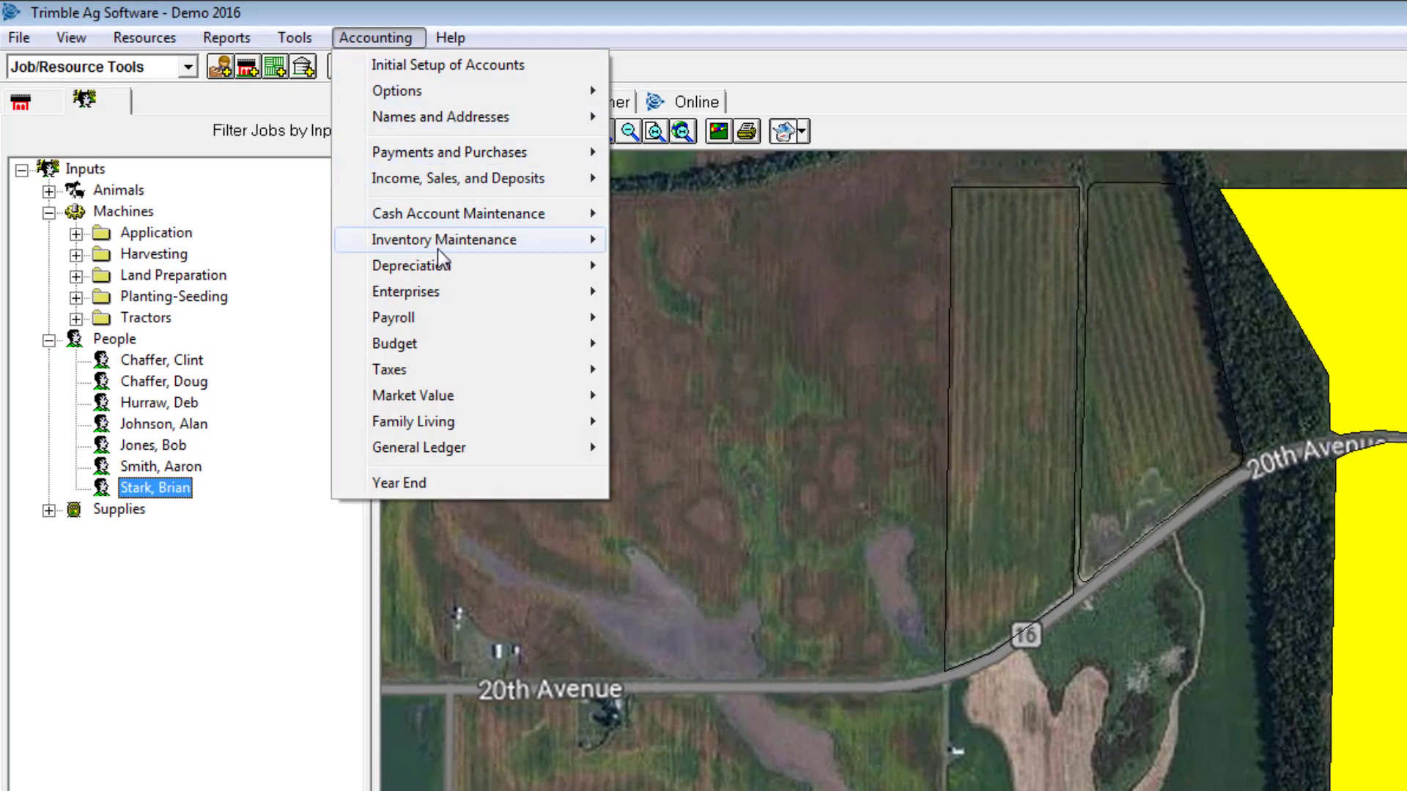
pyautogui.moveTo(442, 267)
pyautogui.moveTo(464, 240)
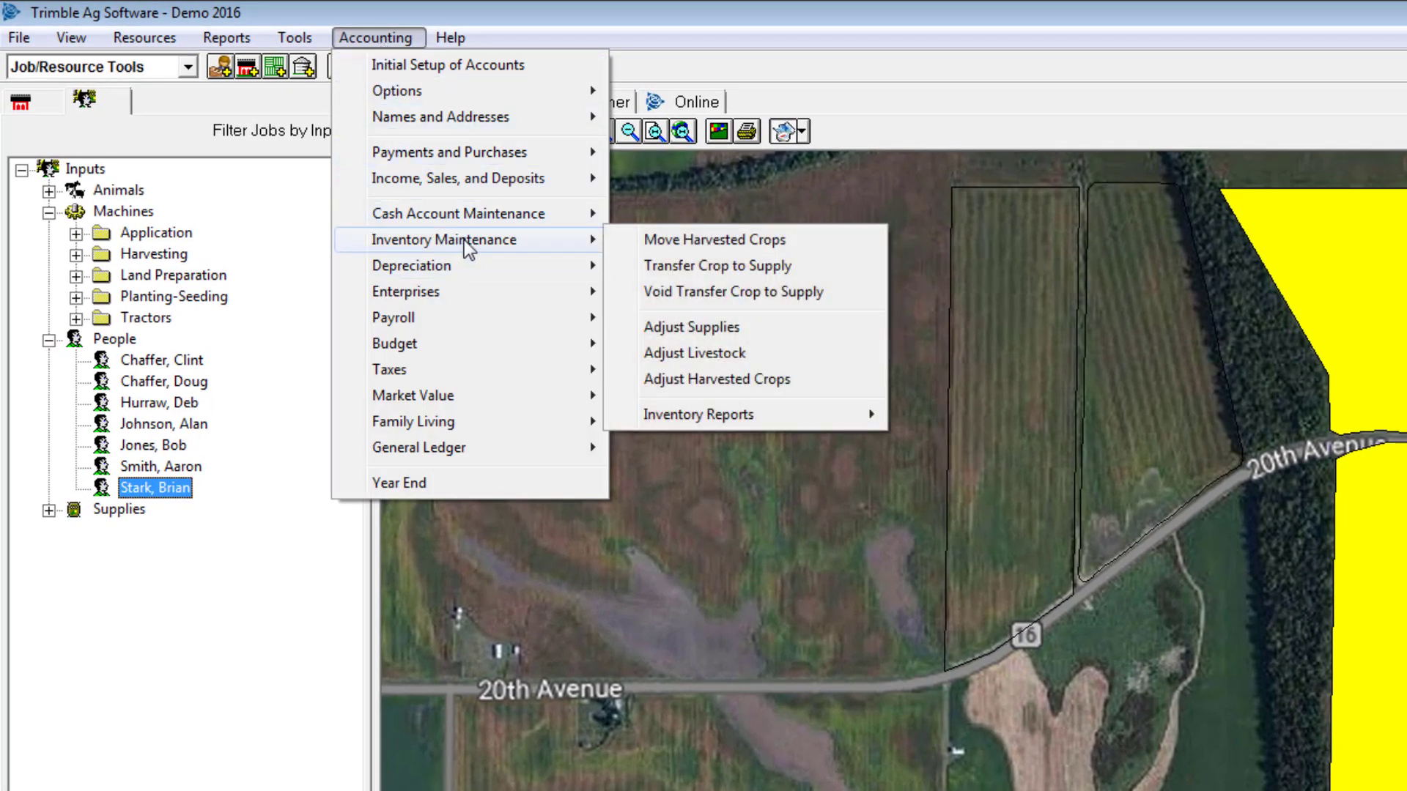
pyautogui.moveTo(787, 425)
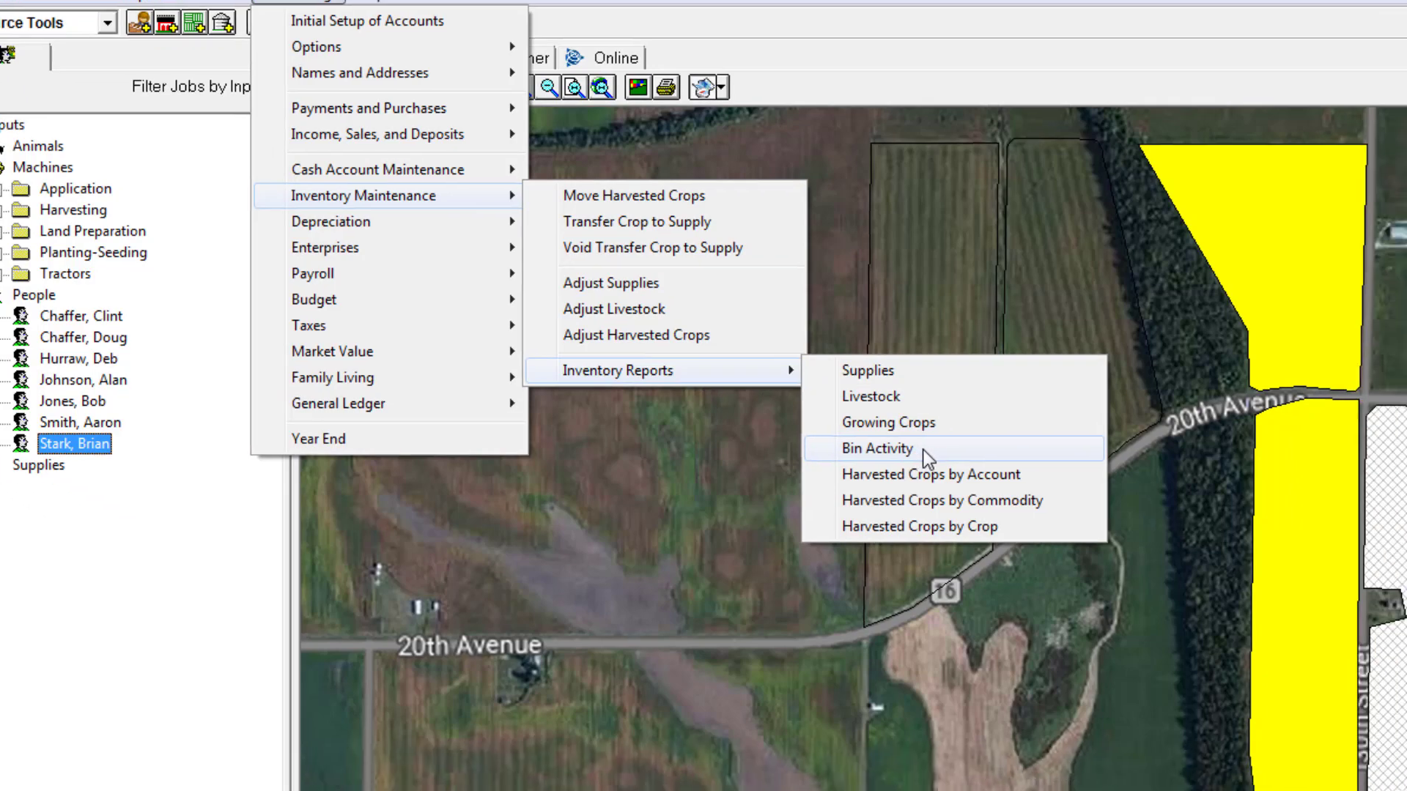
pyautogui.click(1006, 499)
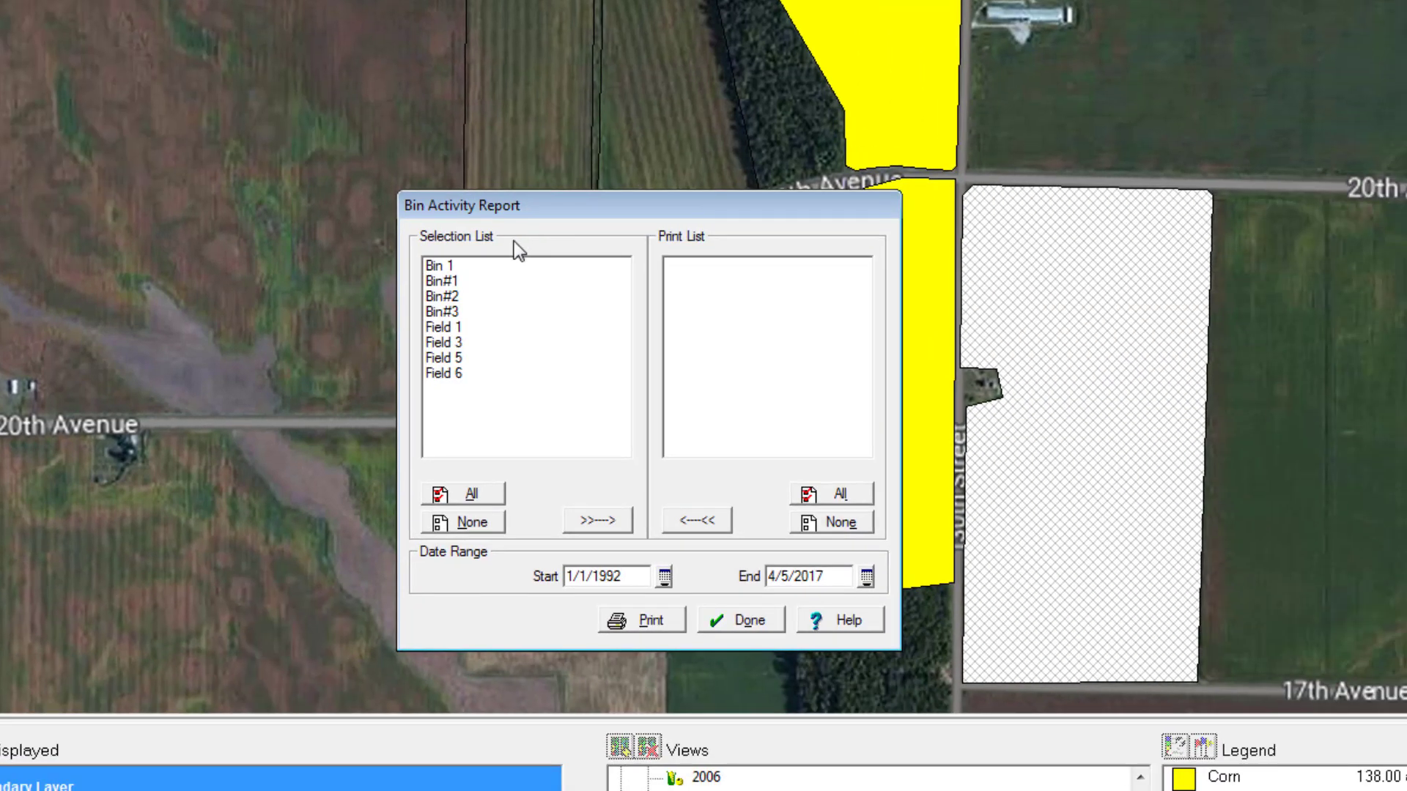
pyautogui.doubleClick(452, 266)
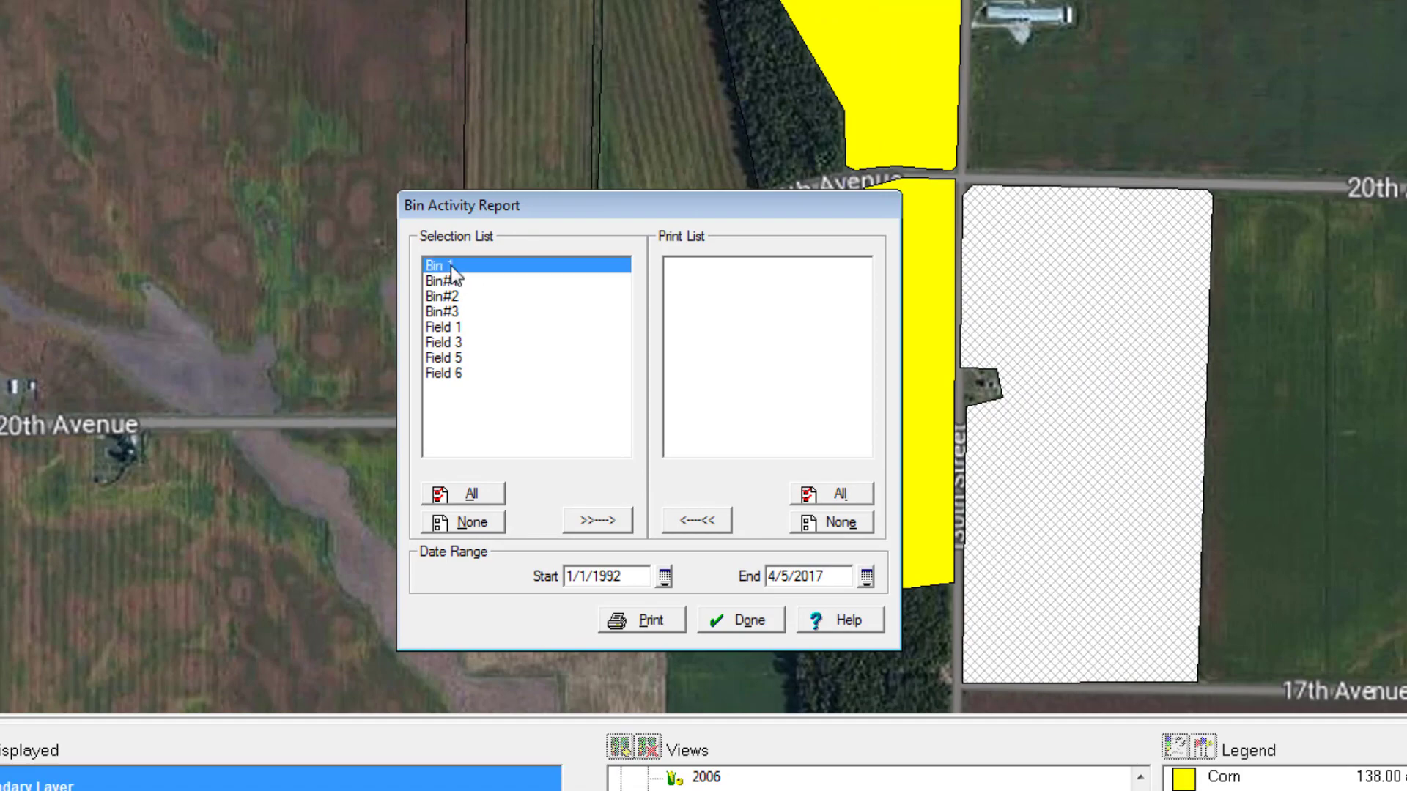
pyautogui.click(641, 619)
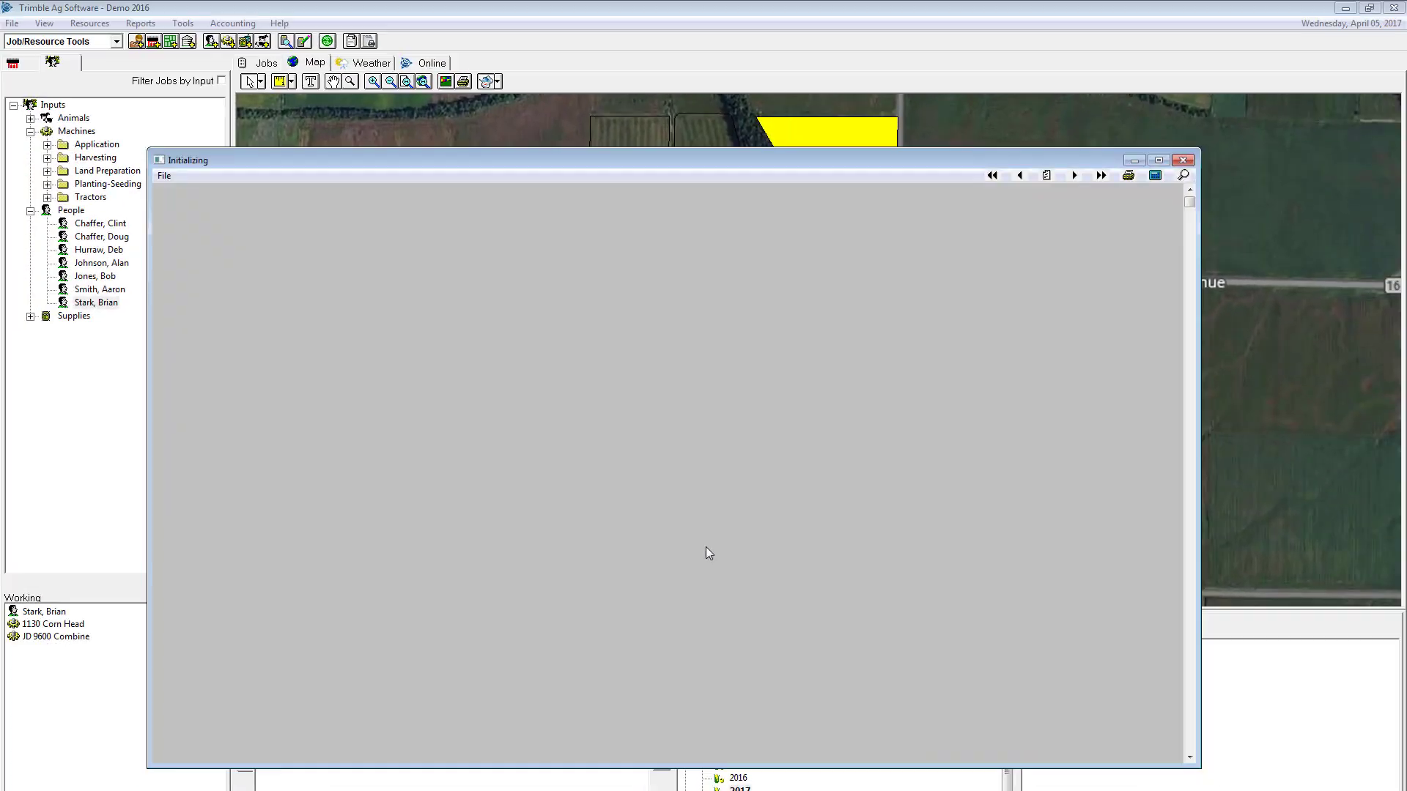